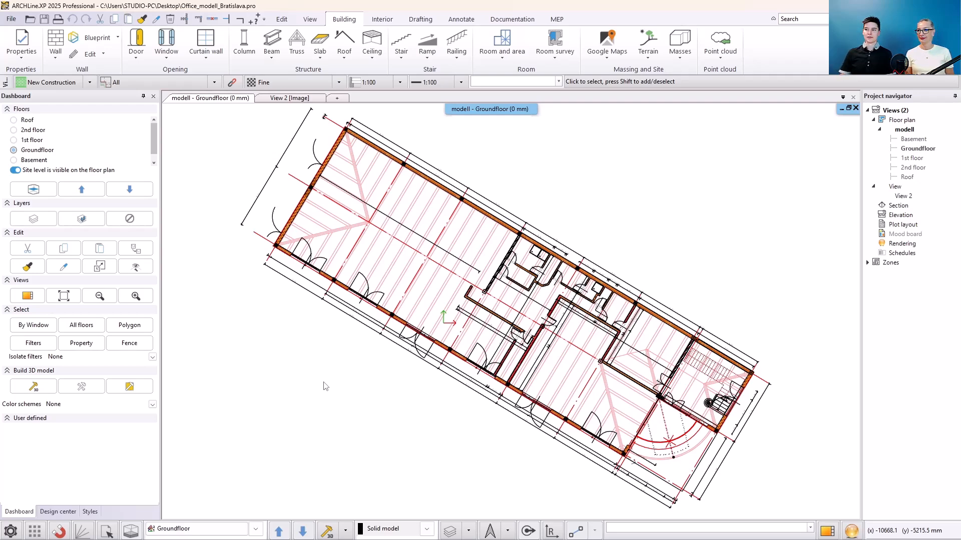
- Place a Wall Schedule listing all floors, sorted by floor and ID, beside the floor plan
left_click(497, 21)
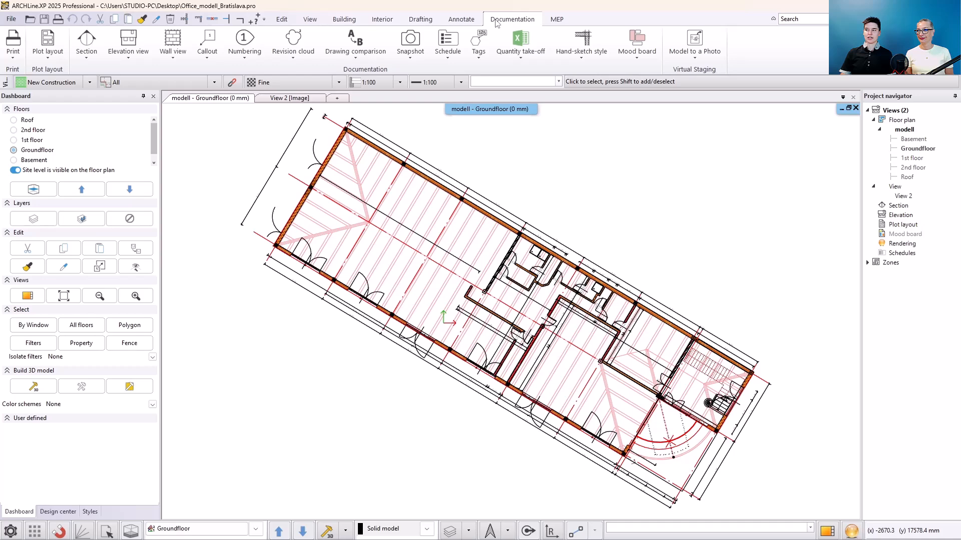
left_click(448, 48)
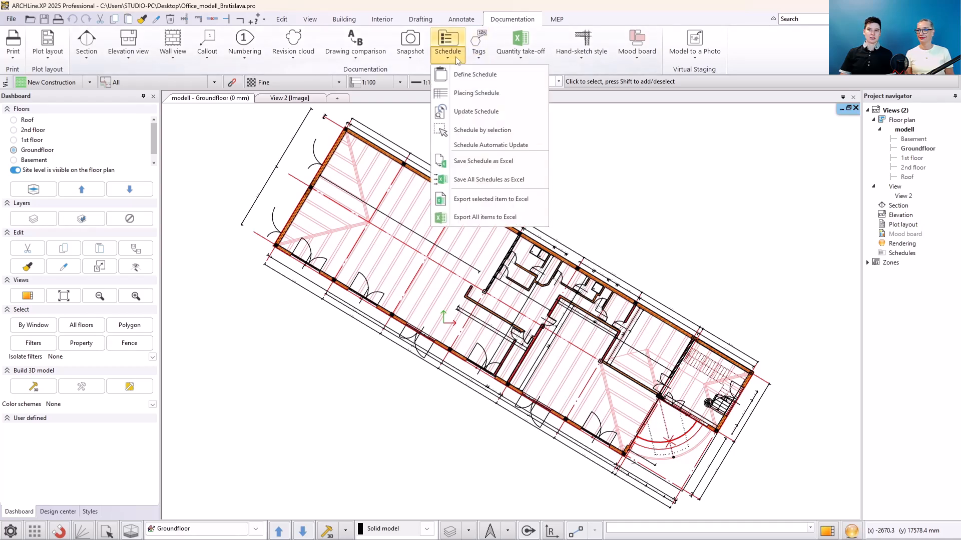
left_click(501, 92)
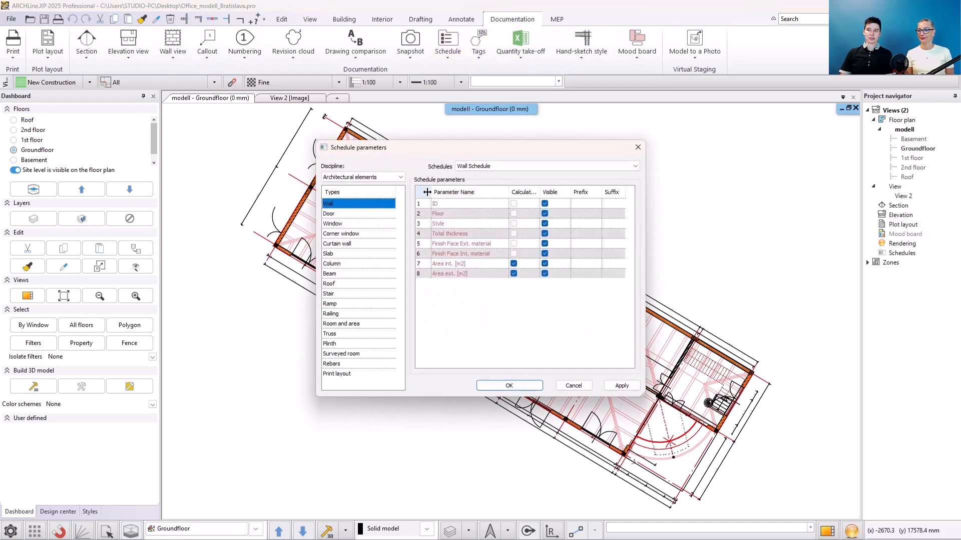
left_click(507, 387)
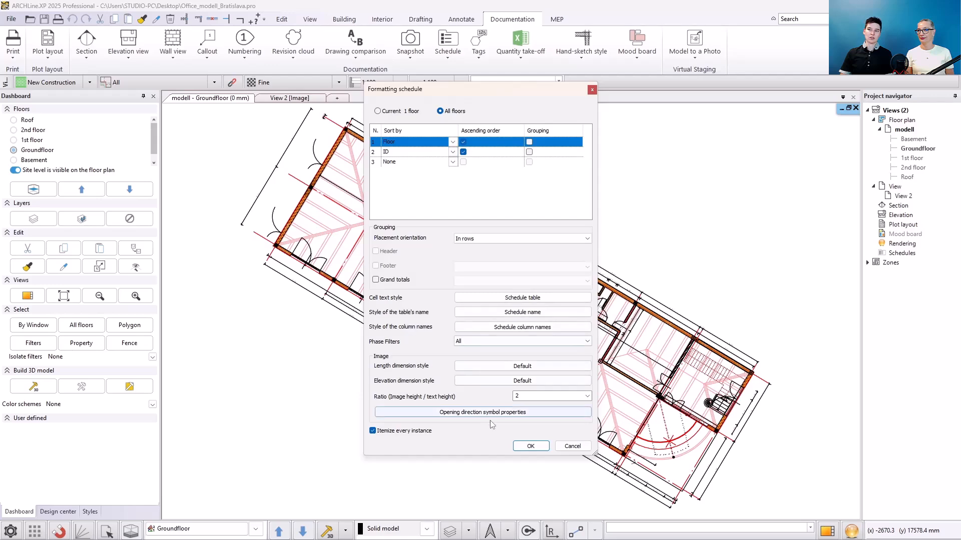
left_click(532, 446)
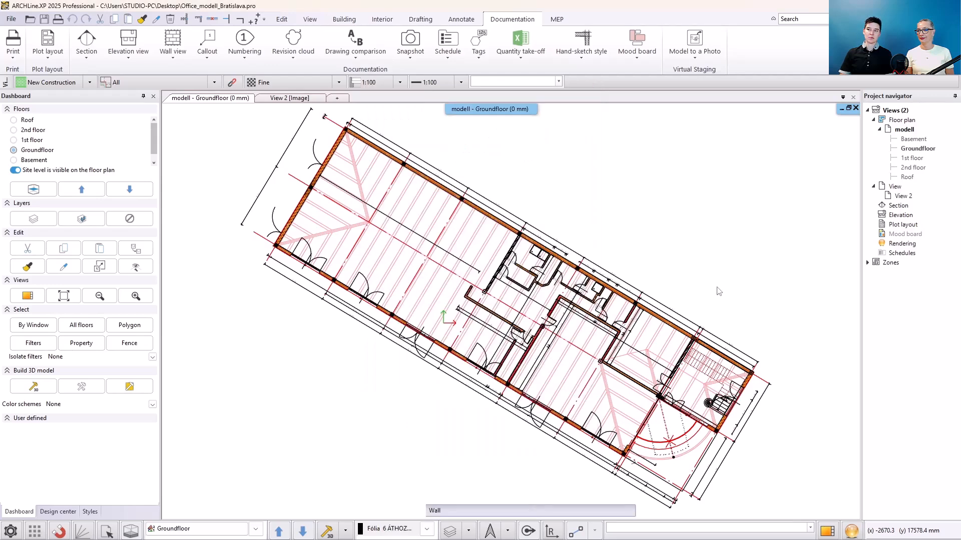
middle_click_drag(754, 308, 254, 382)
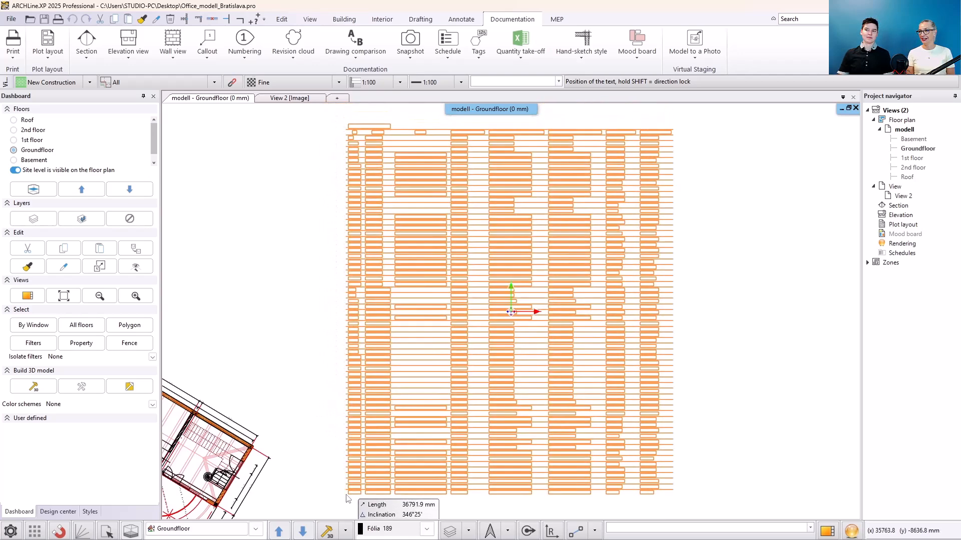
left_click(347, 498)
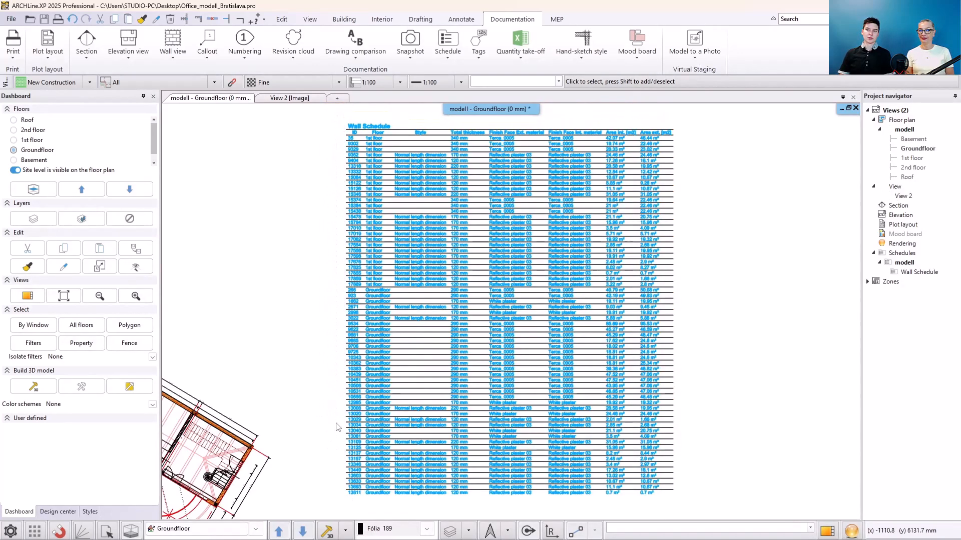
- Ungroup the placed wall schedule so its table can be edited
right_click(378, 366)
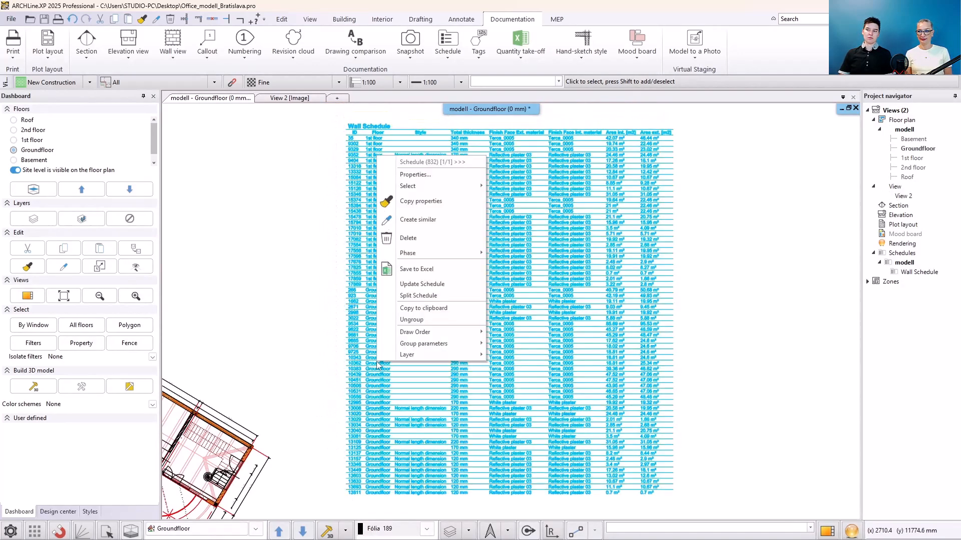
left_click(394, 319)
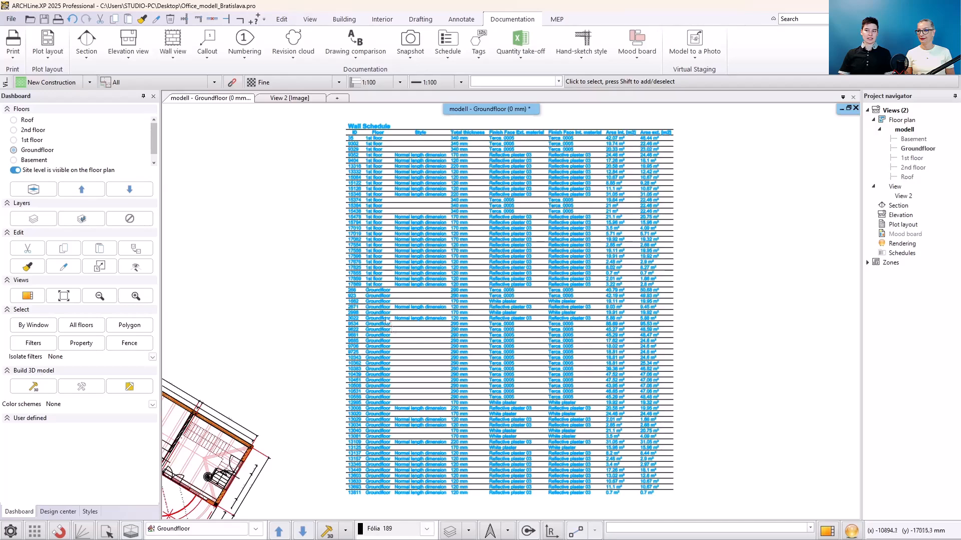
left_click(389, 321)
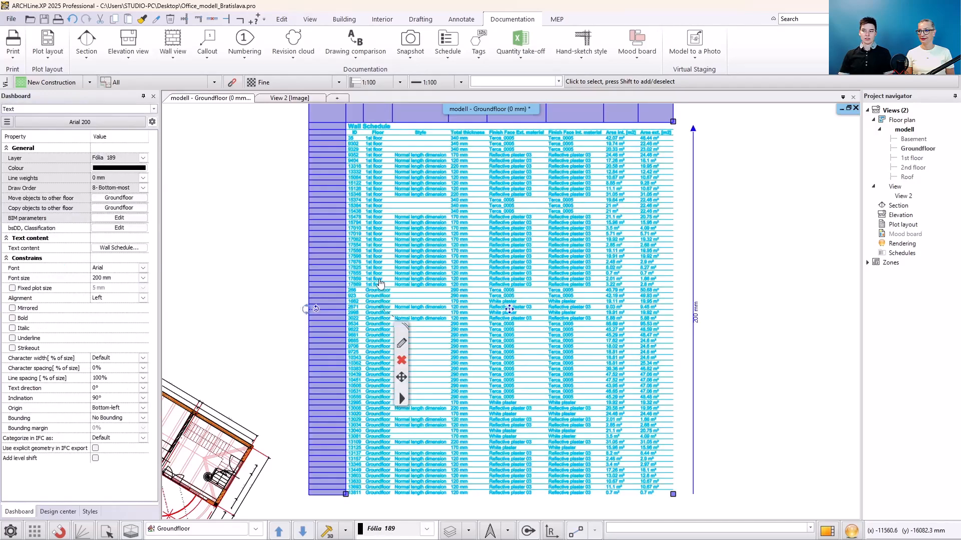
- Open the schedule table in the editor and examine its rows and columns
double_click(380, 284)
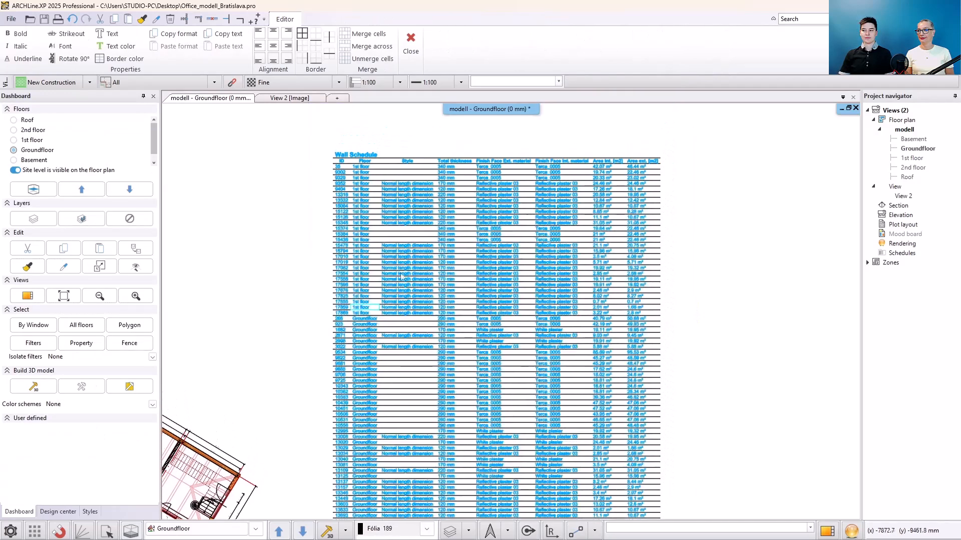
scroll(298, 270, "up", 2)
middle_click_drag(465, 269, 354, 340)
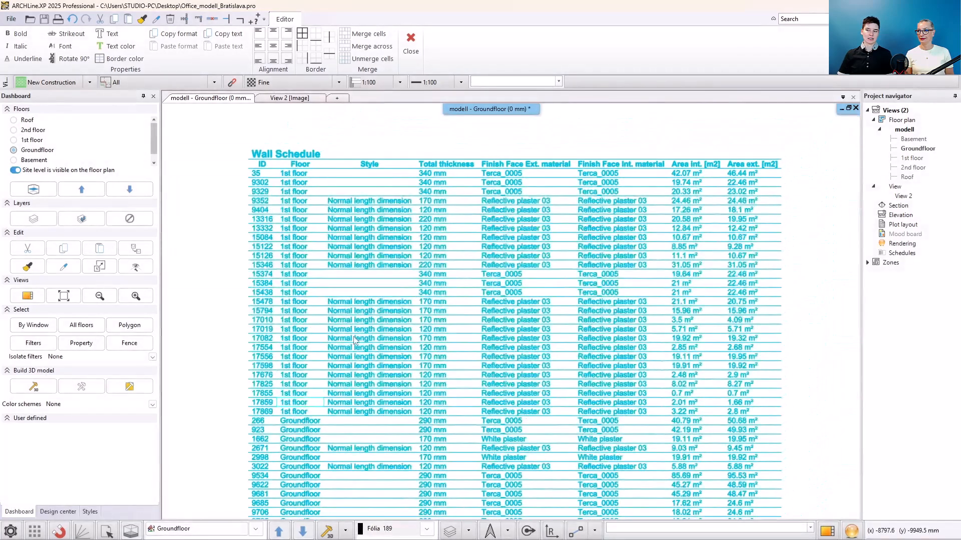
left_click(369, 371)
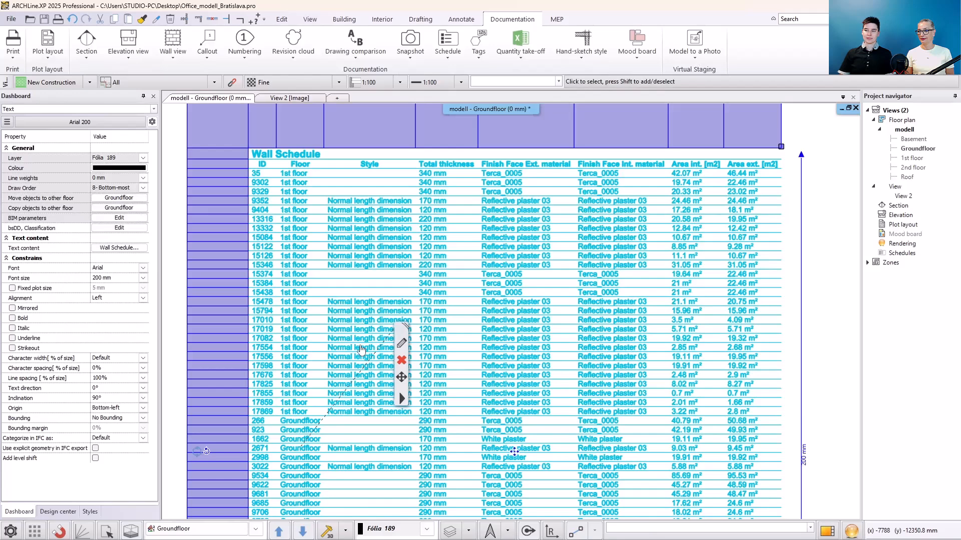
double_click(360, 346)
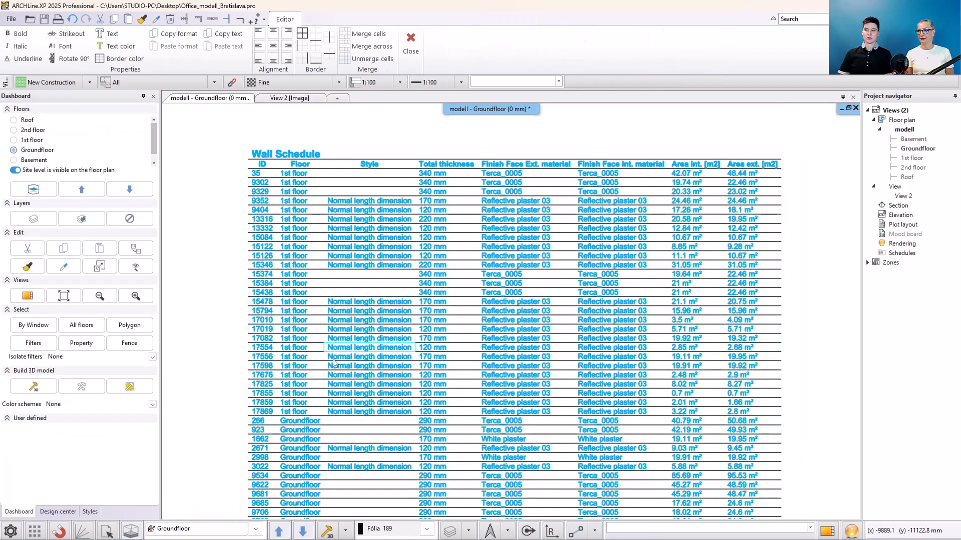
left_click(411, 51)
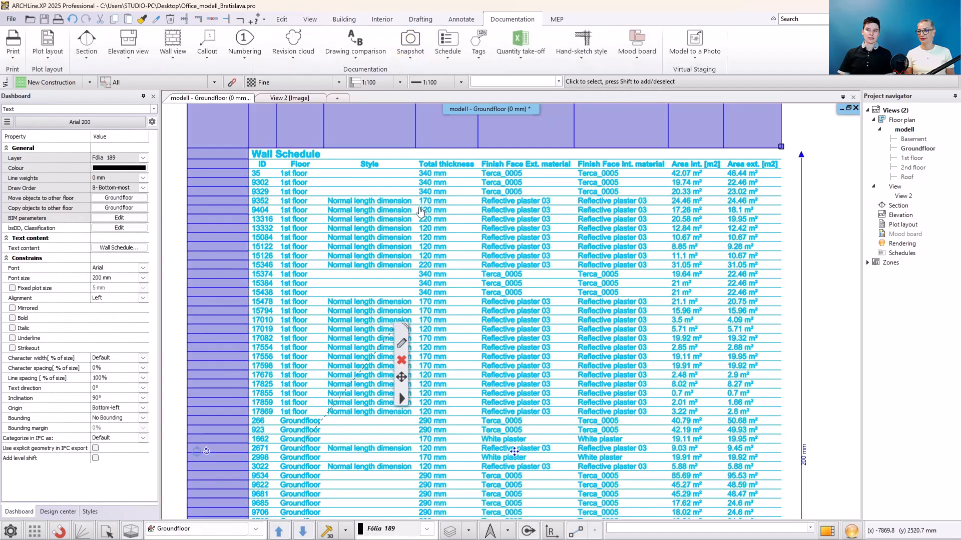
scroll(418, 196, "up", 2)
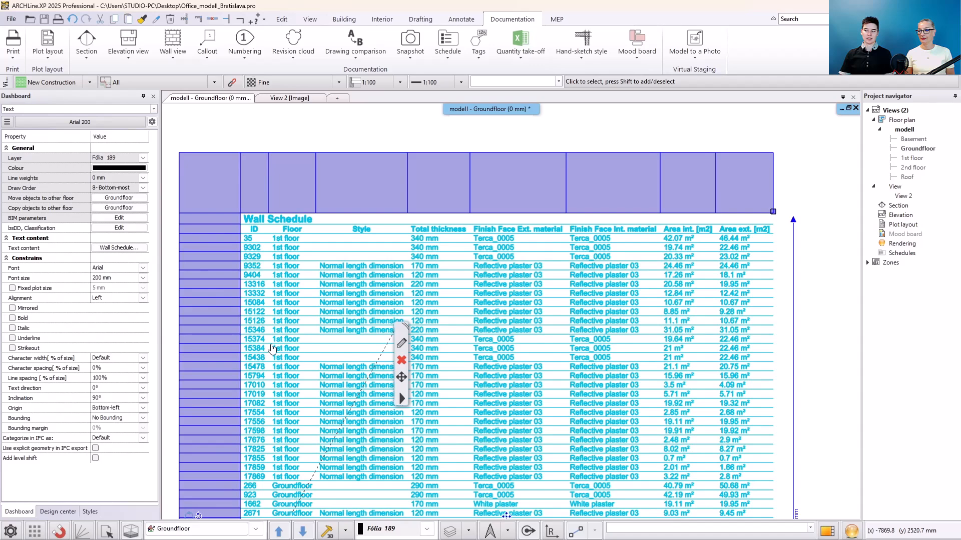
double_click(219, 193)
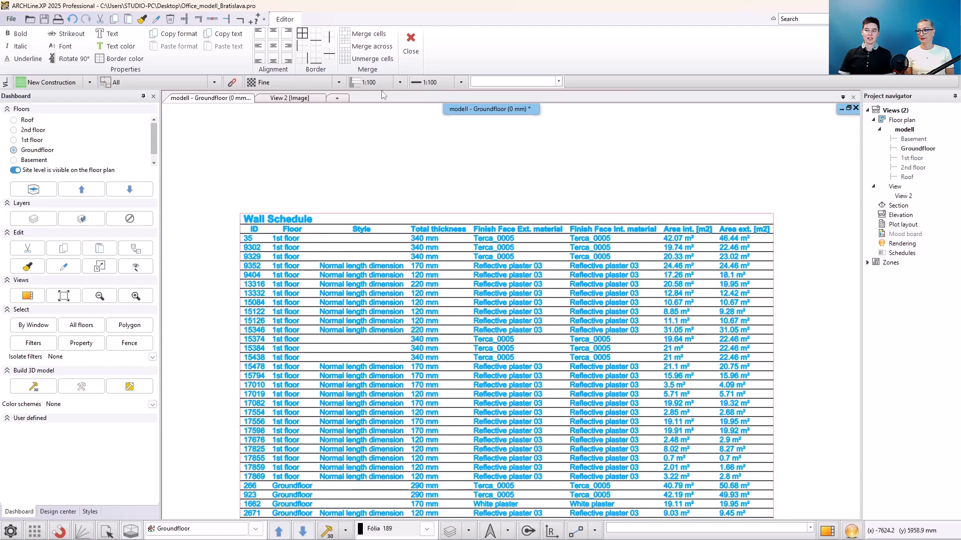
left_click(411, 47)
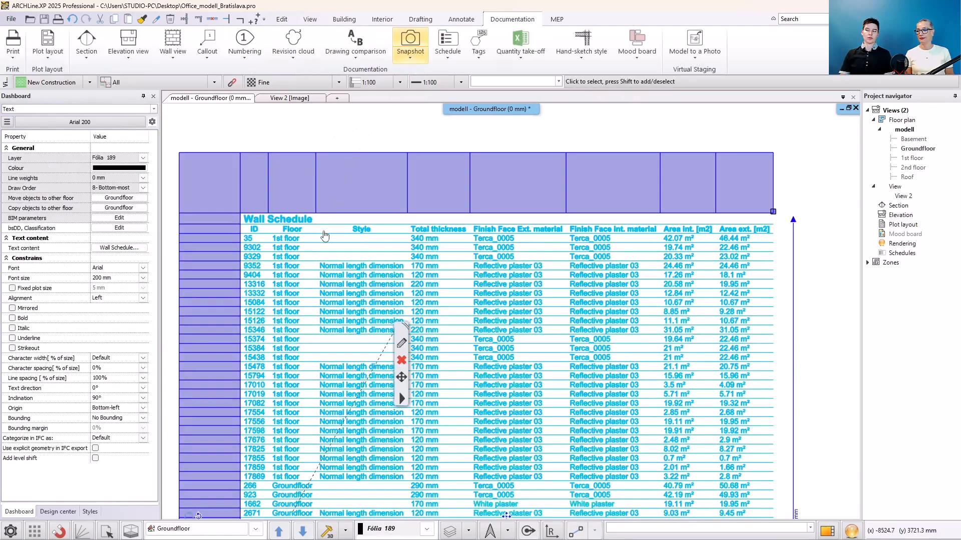
- Delete one of the 1st floor wall rows from the schedule table
right_click(306, 192)
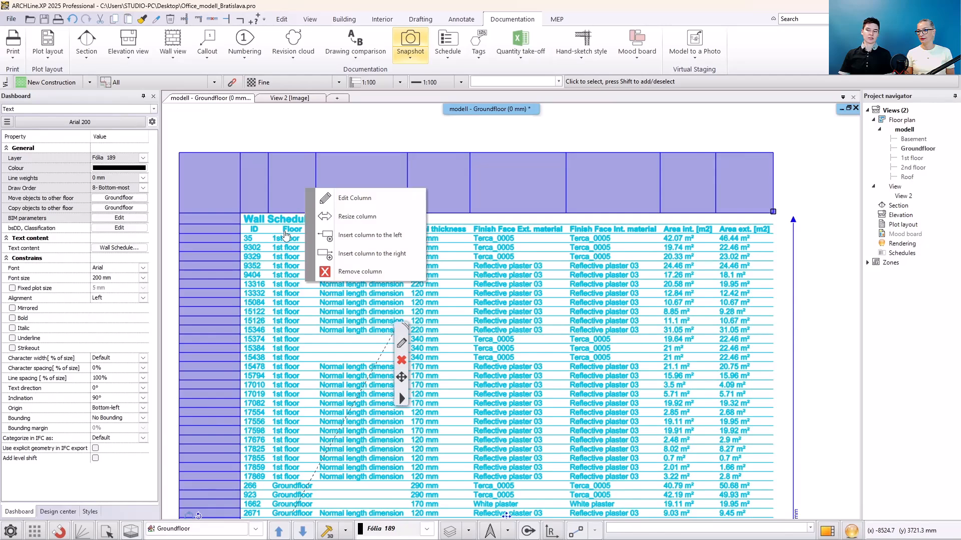
right_click(218, 380)
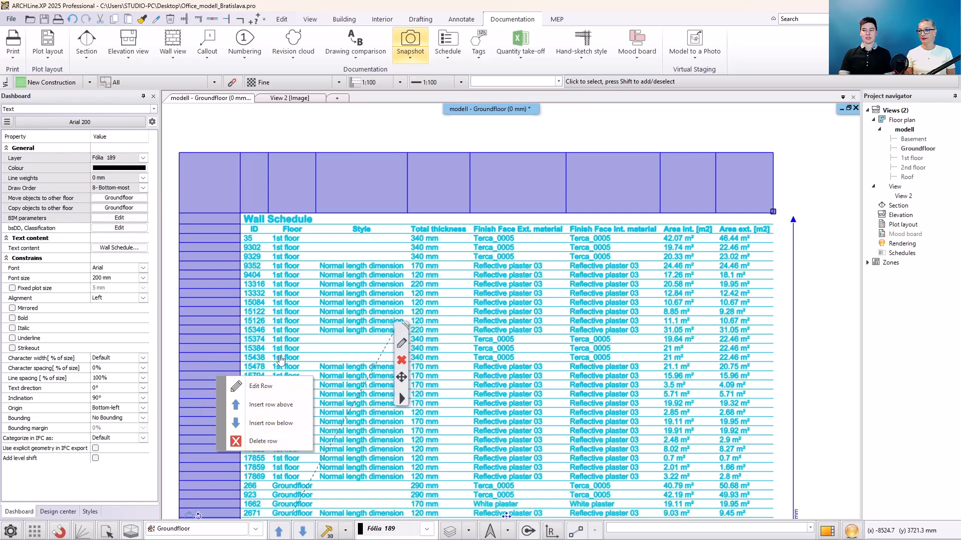
left_click(255, 441)
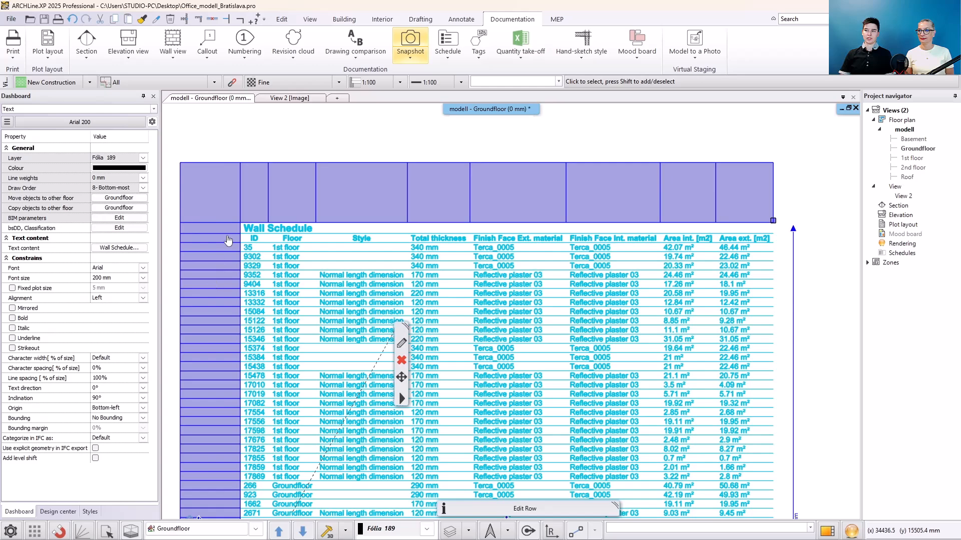
- Insert blank rows below the column headings and above the first Groundfloor wall row
right_click(227, 237)
left_click(258, 284)
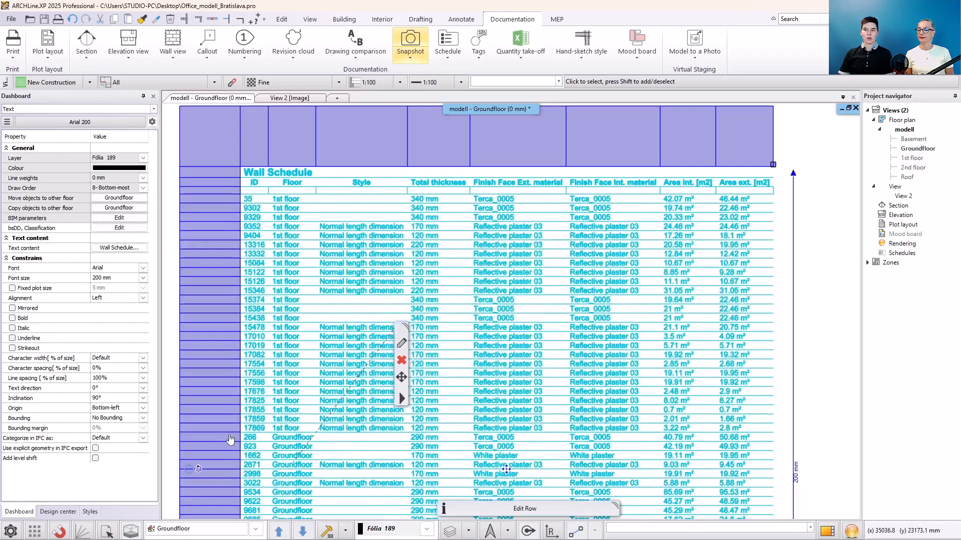
right_click(230, 439)
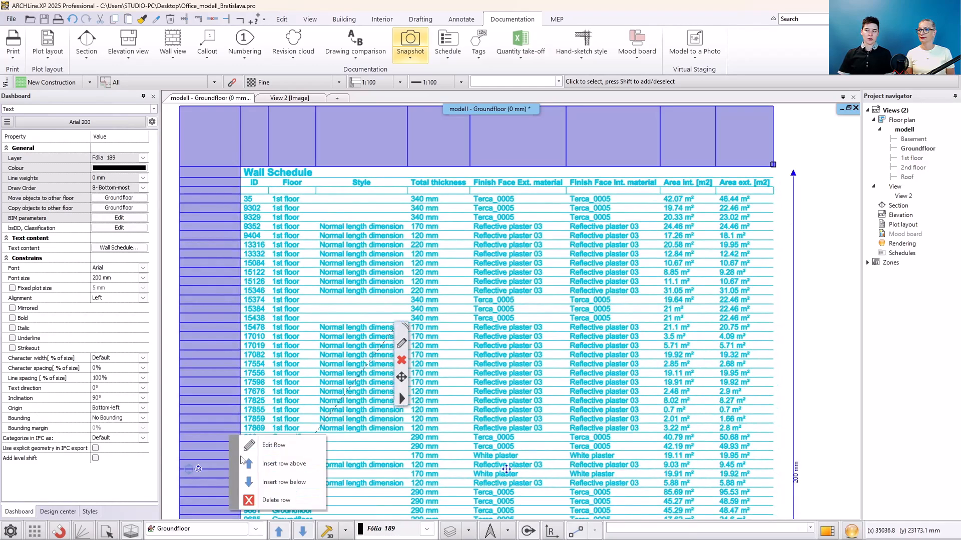
left_click(261, 464)
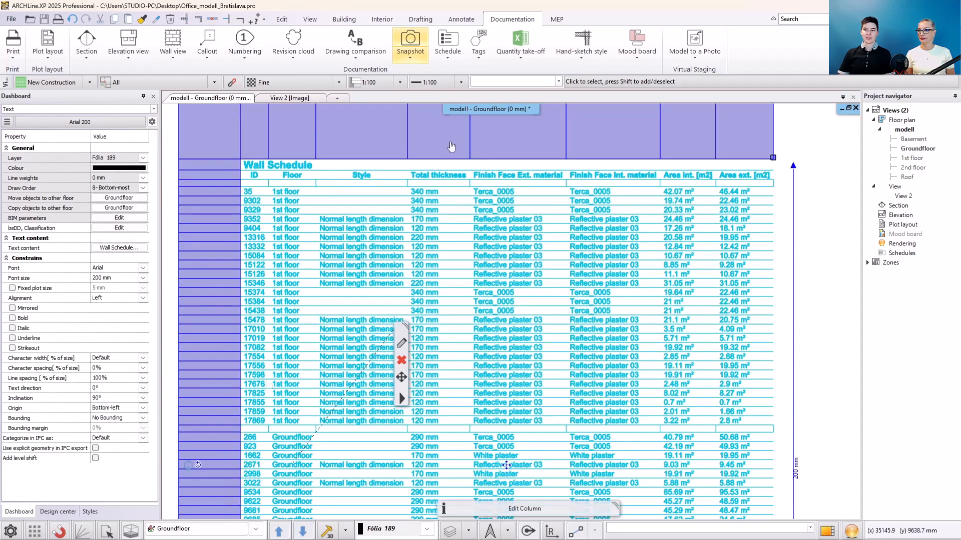
- Resize the Total thickness column to make it wider
right_click(451, 146)
left_click(462, 170)
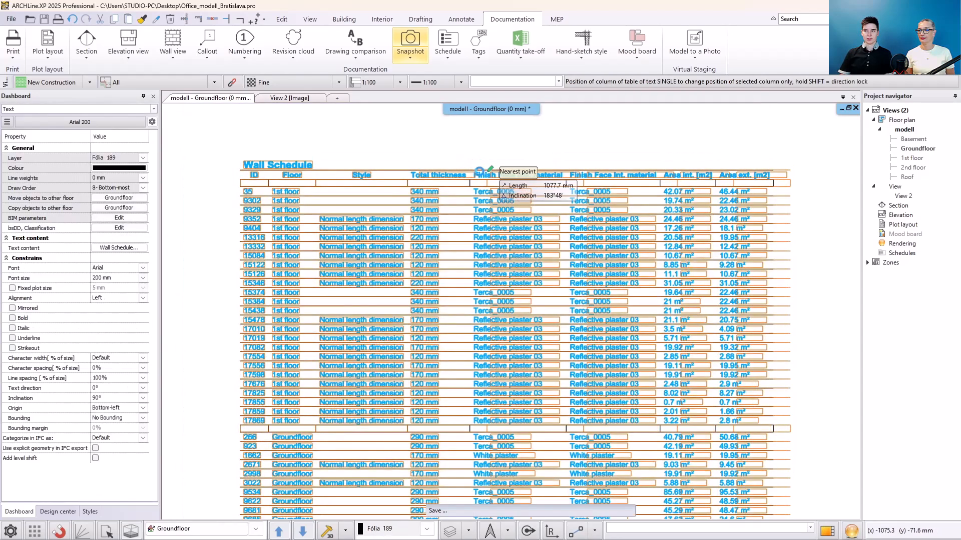
left_click(487, 173)
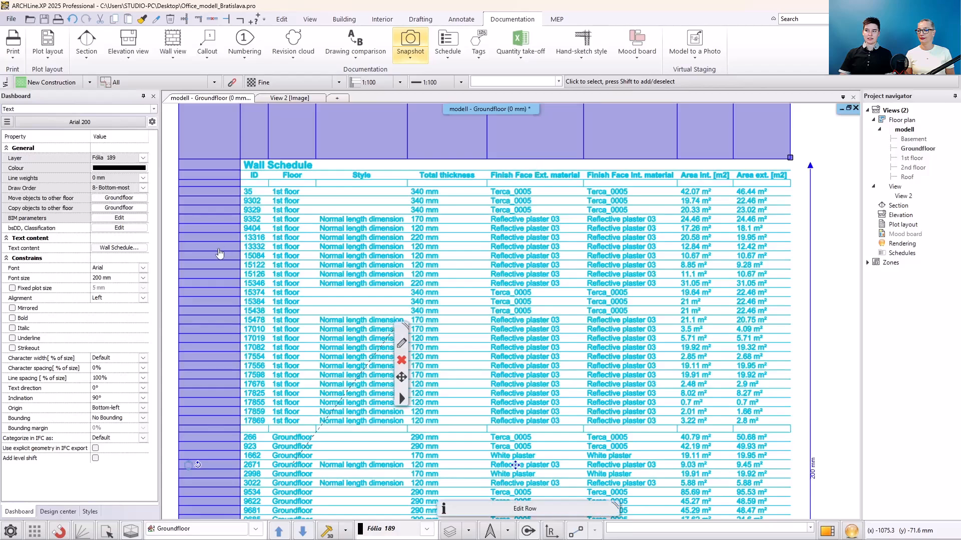
right_click(272, 244)
left_click(262, 258)
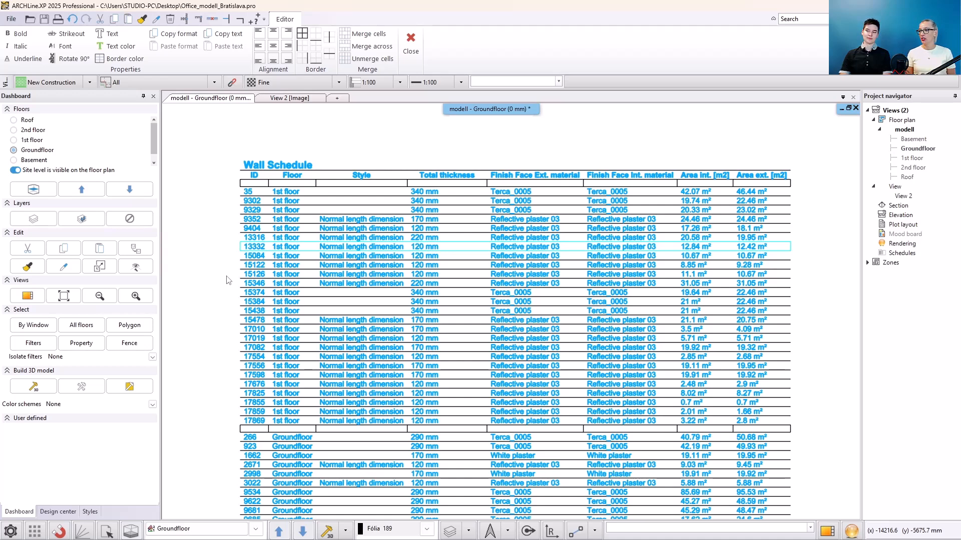
left_click(338, 209)
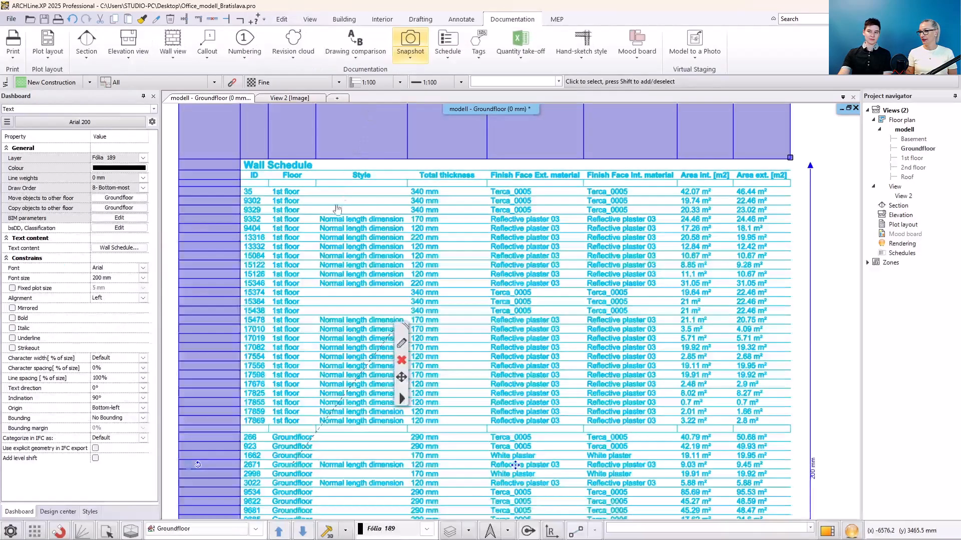
- Enter the text Groundfloor in the blank row above the ground floor walls
double_click(260, 432)
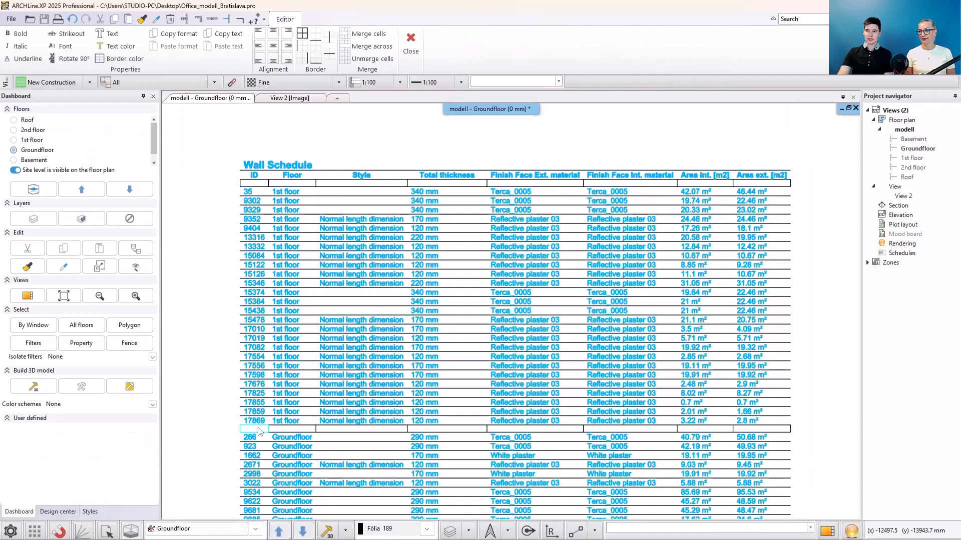
left_click(120, 38)
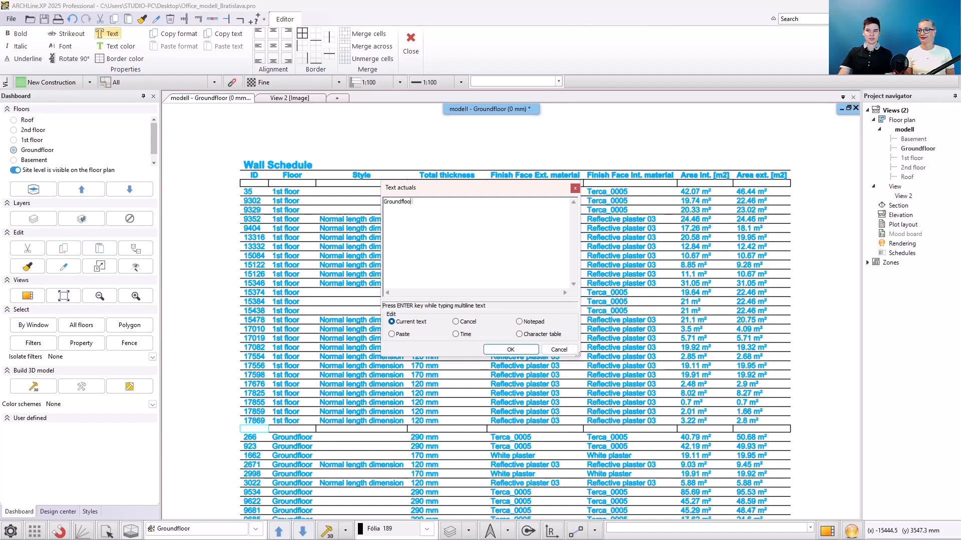
left_click(523, 349)
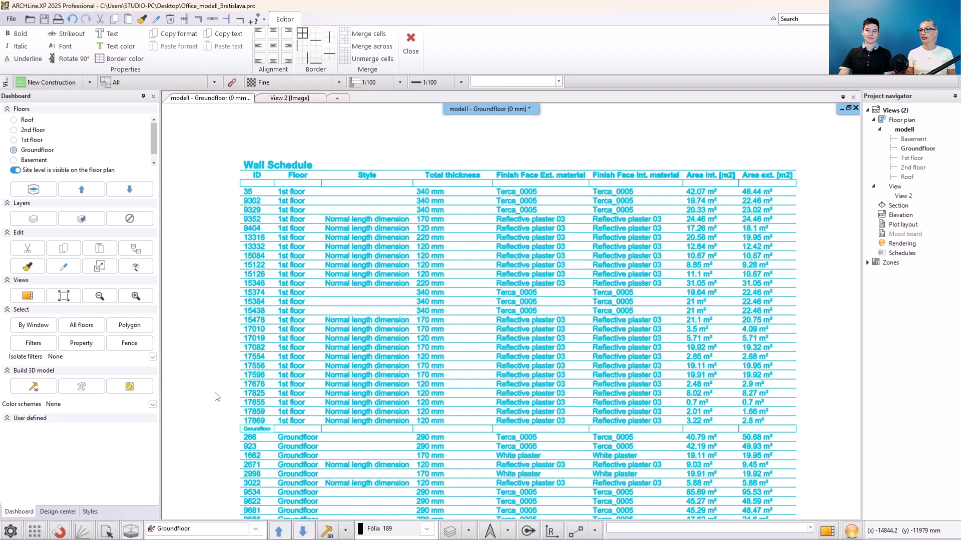
- Apply bold and underline formatting to the Groundfloor heading cell
scroll(217, 396, "up", 3)
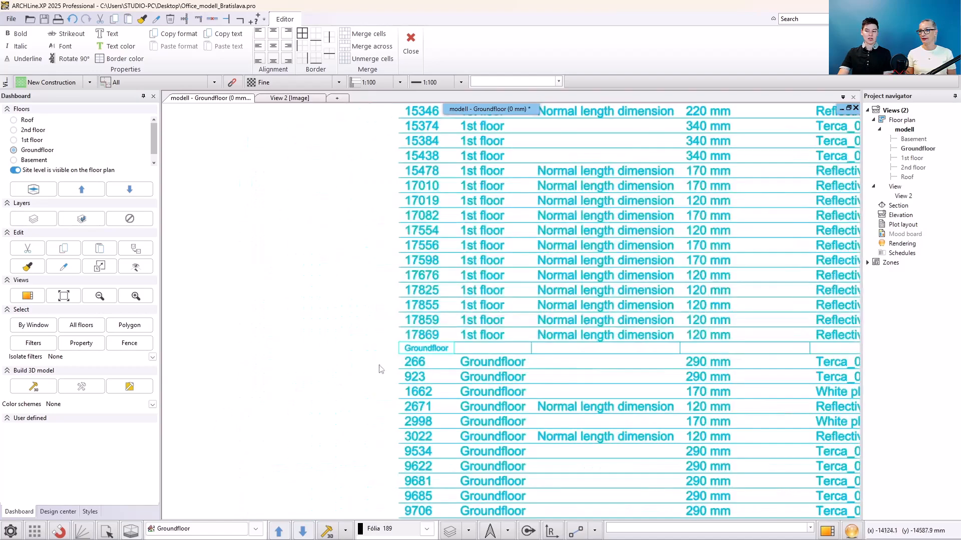
scroll(381, 369, "up", 2)
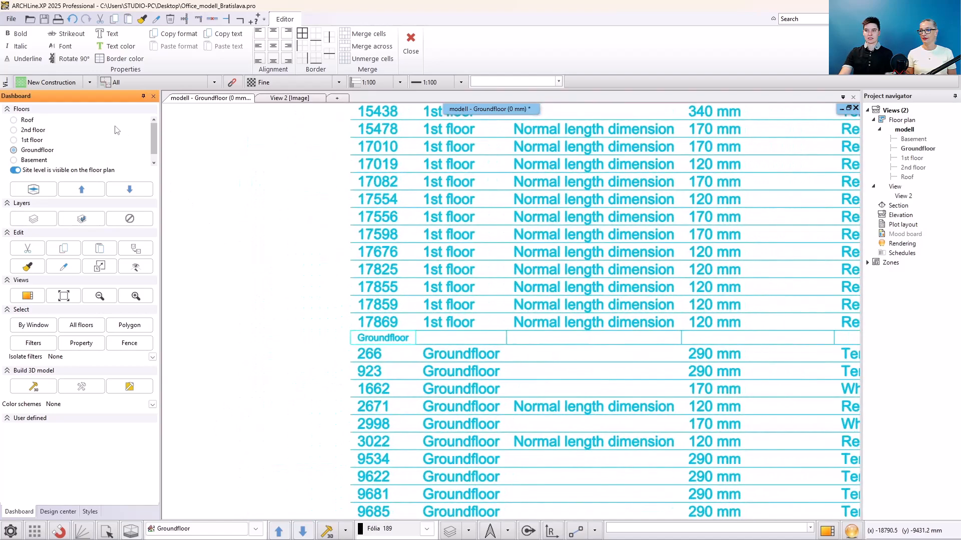
left_click(20, 34)
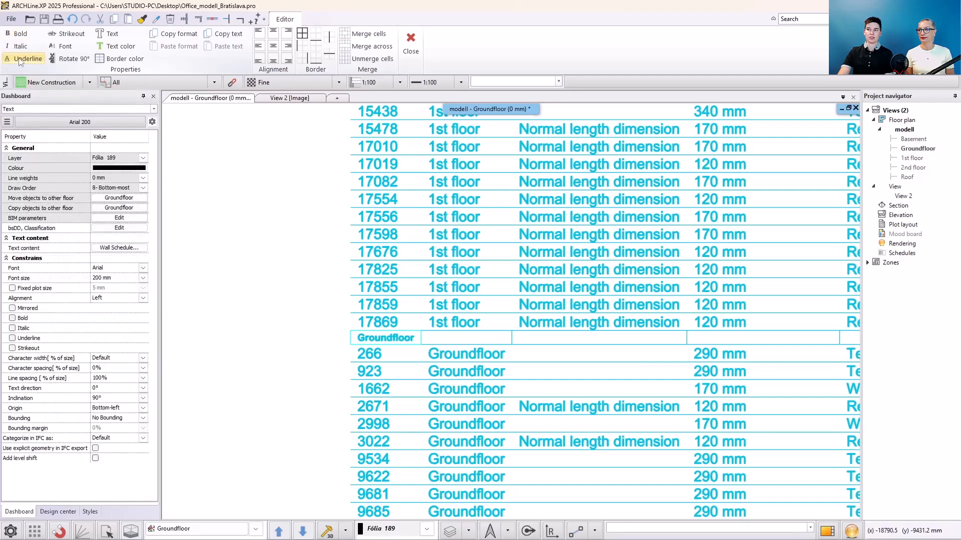
left_click(27, 60)
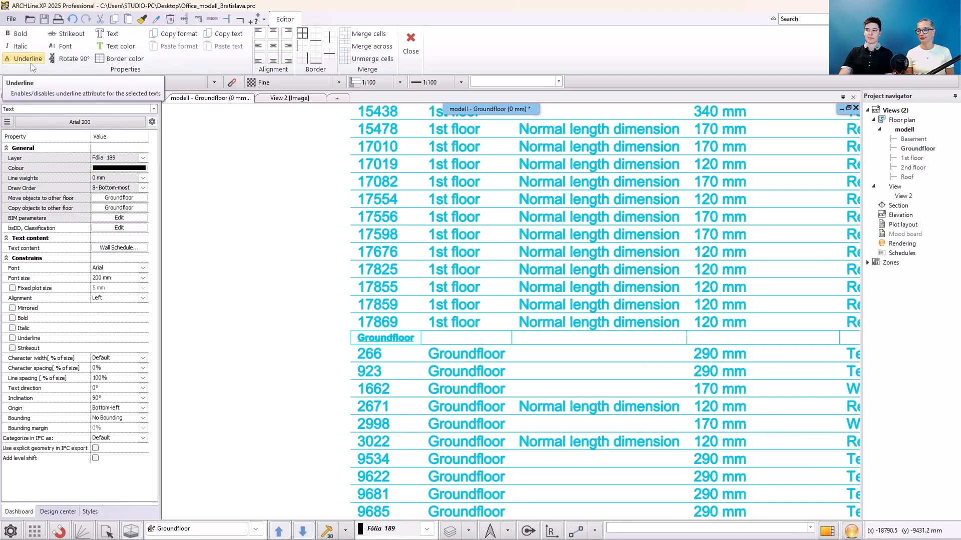
- Set the Groundfloor heading text height to 300 mm in the text settings
left_click(62, 46)
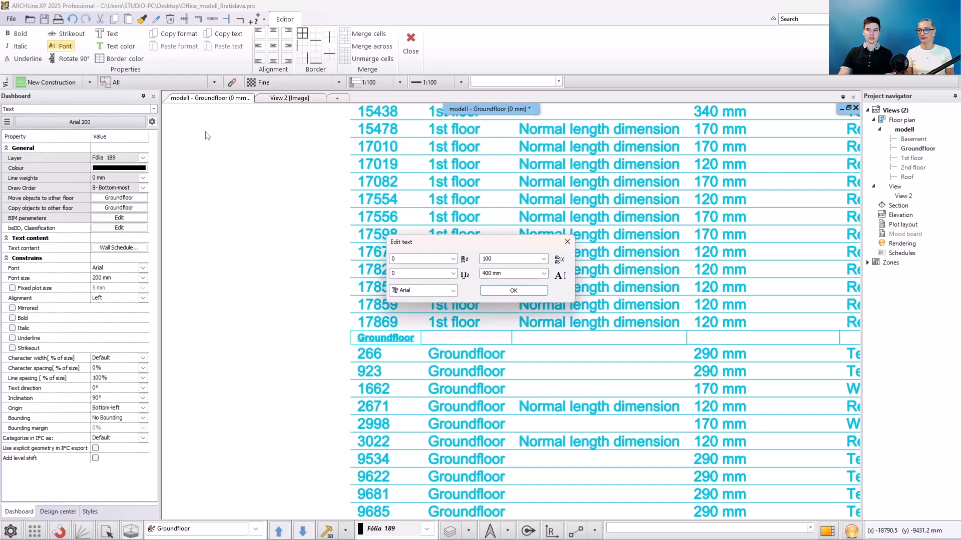
left_click(454, 291)
left_click(453, 292)
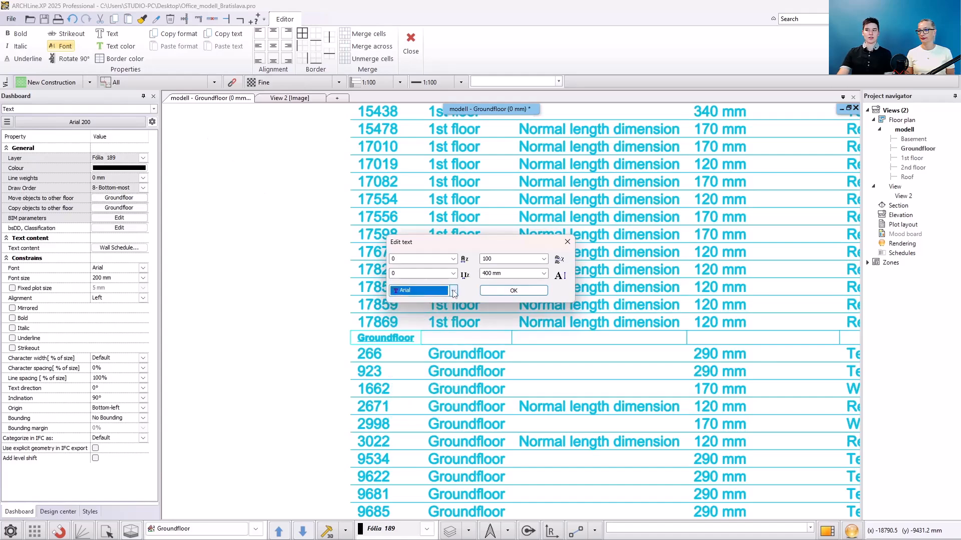
left_click(511, 273)
type("300")
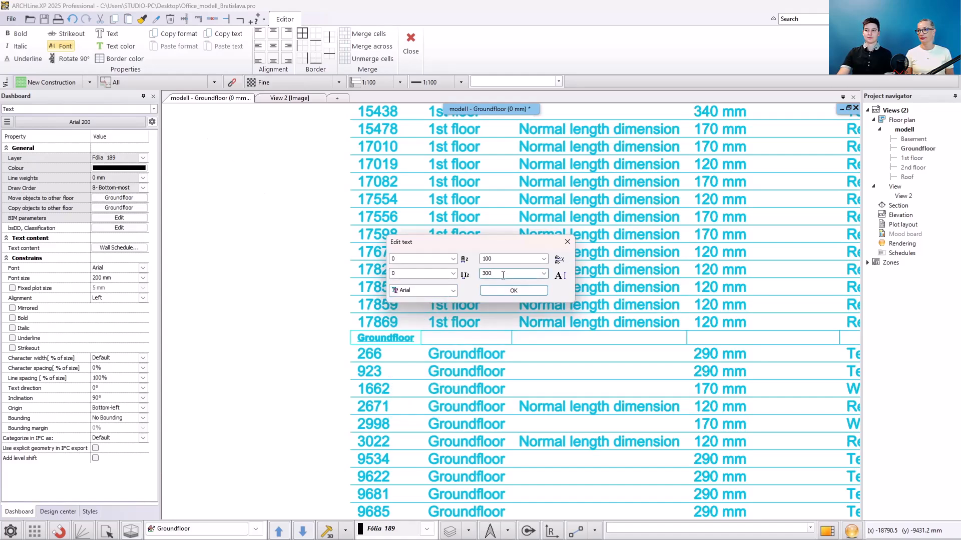
key("Return")
- Select the column heading row and change its text colour to red
scroll(261, 391, "down", 3)
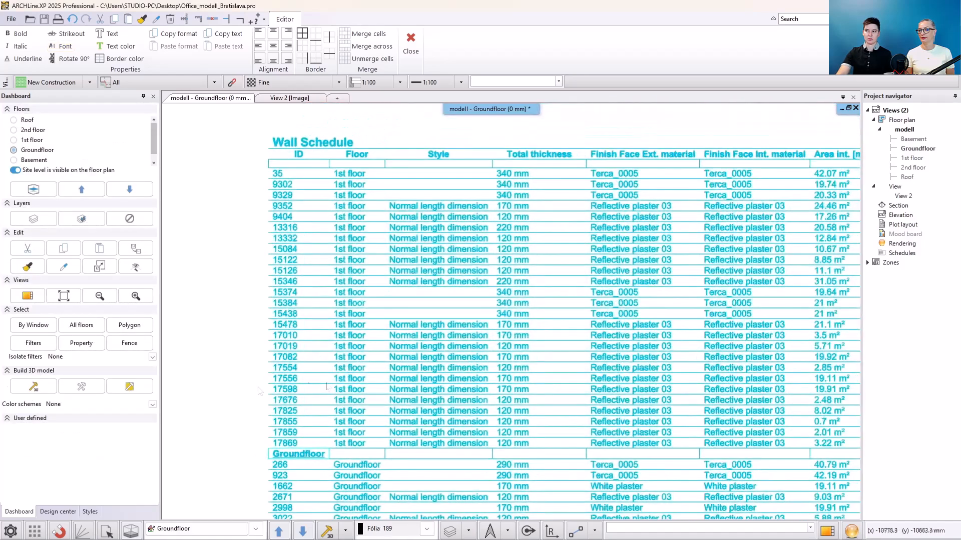
left_click(326, 377)
left_click(239, 125)
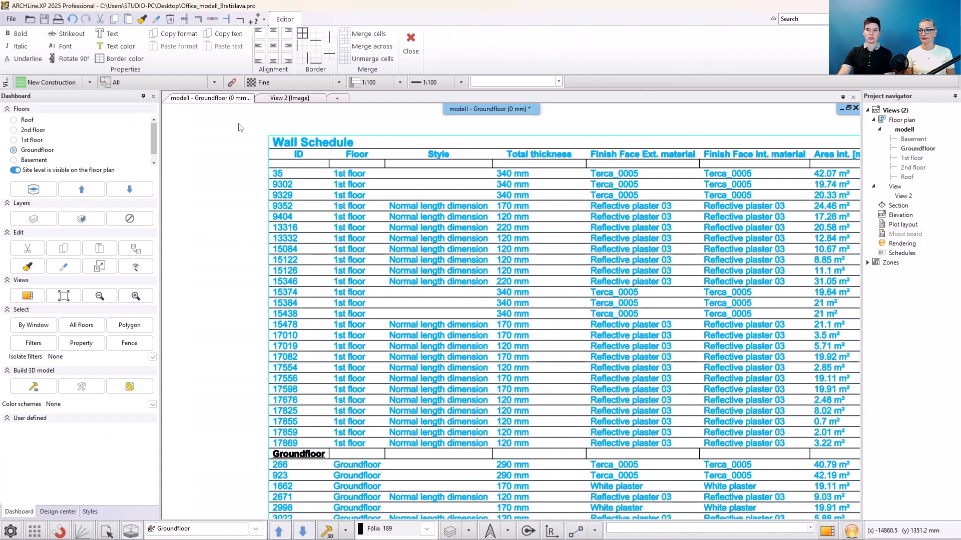
left_click(122, 46)
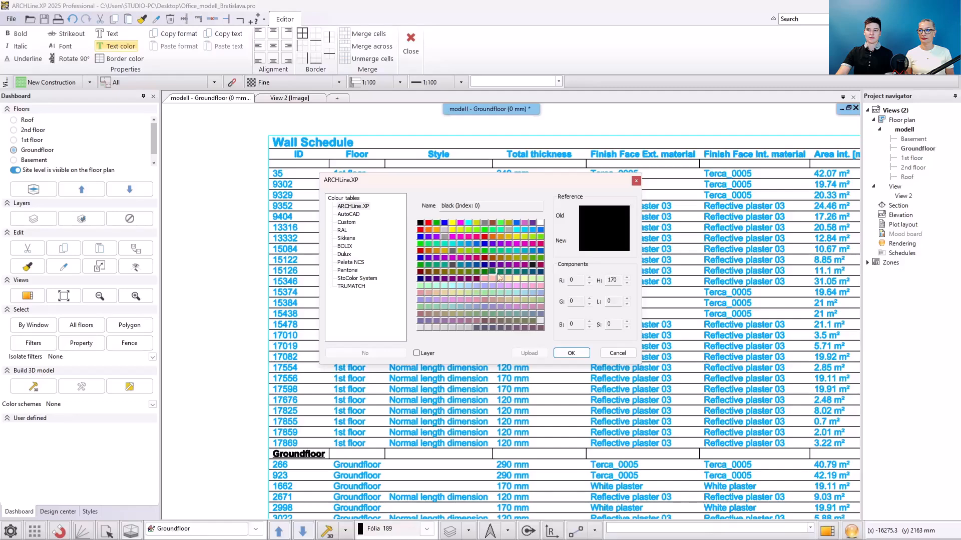
left_click(571, 354)
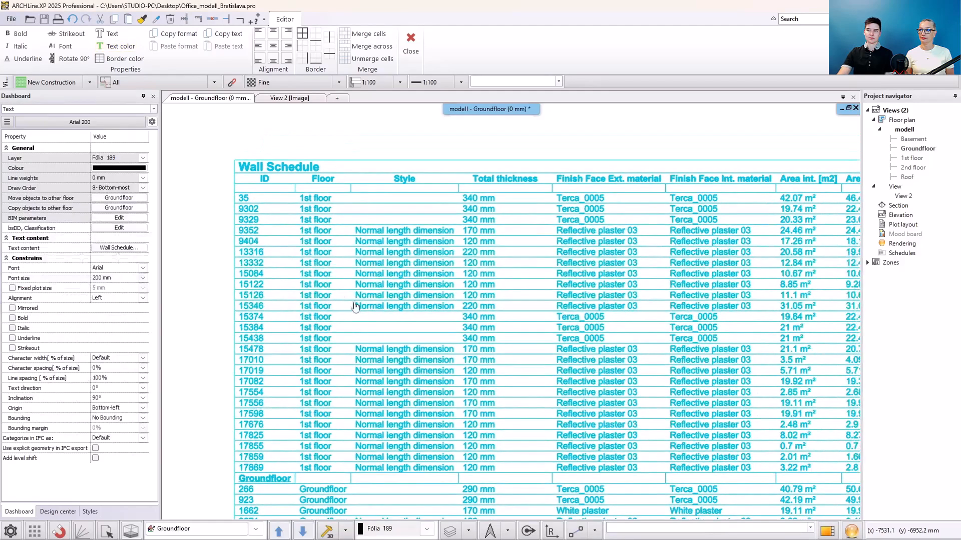
left_click(220, 181)
left_click(254, 185)
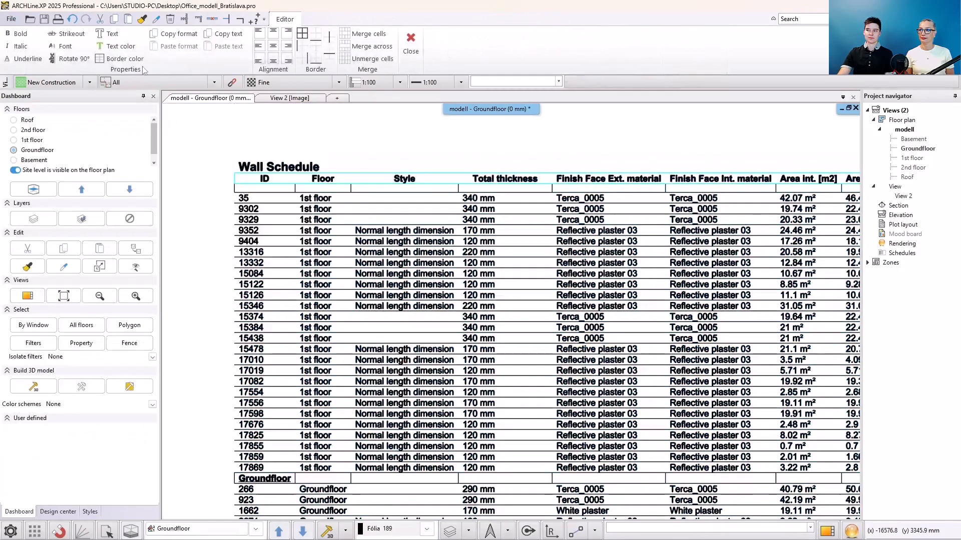
left_click(120, 46)
left_click(417, 228)
left_click(589, 354)
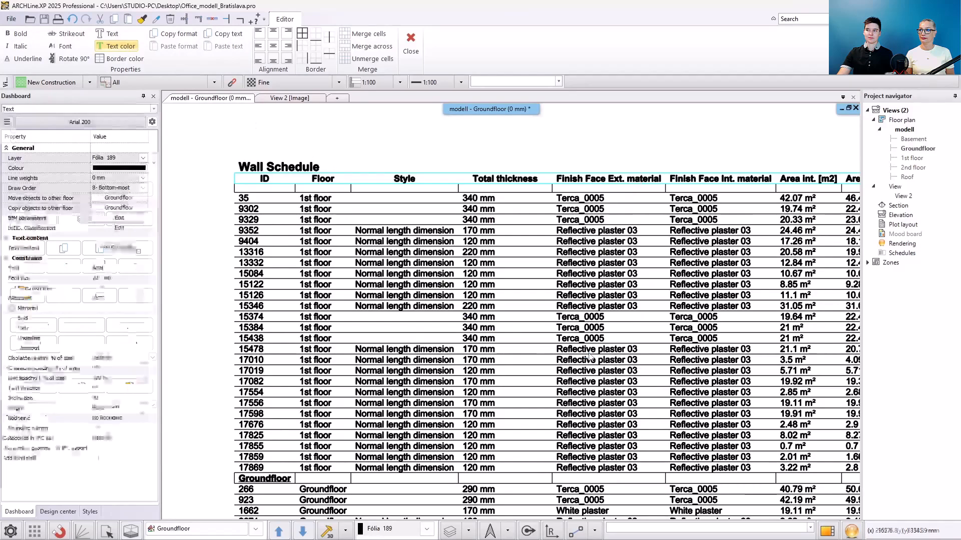
scroll(445, 310, "down", 2)
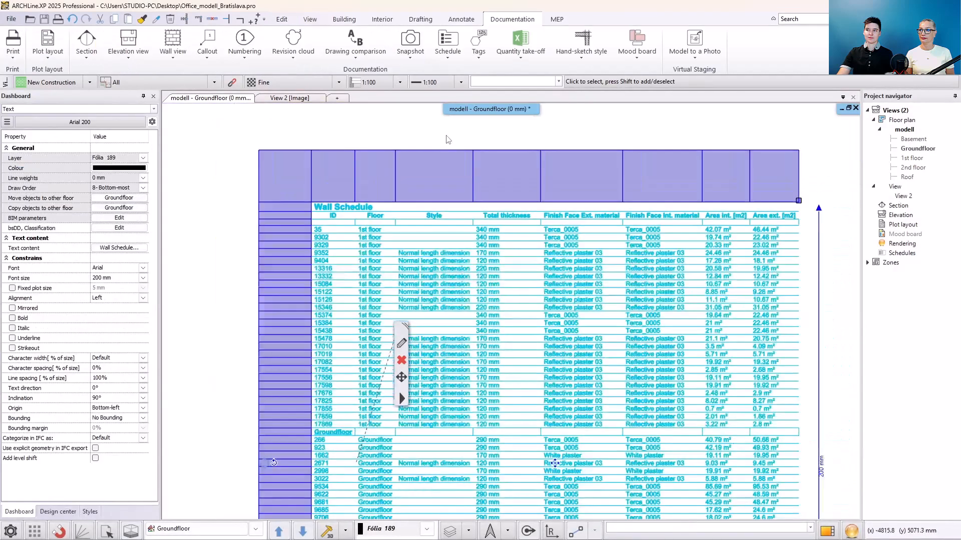
left_click(448, 140)
middle_click_drag(466, 252, 410, 253)
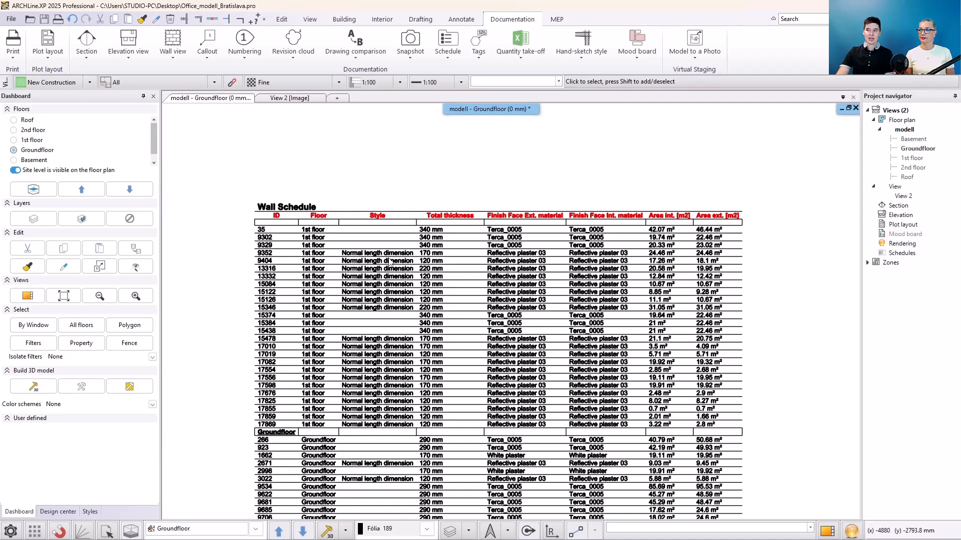
left_click(280, 238)
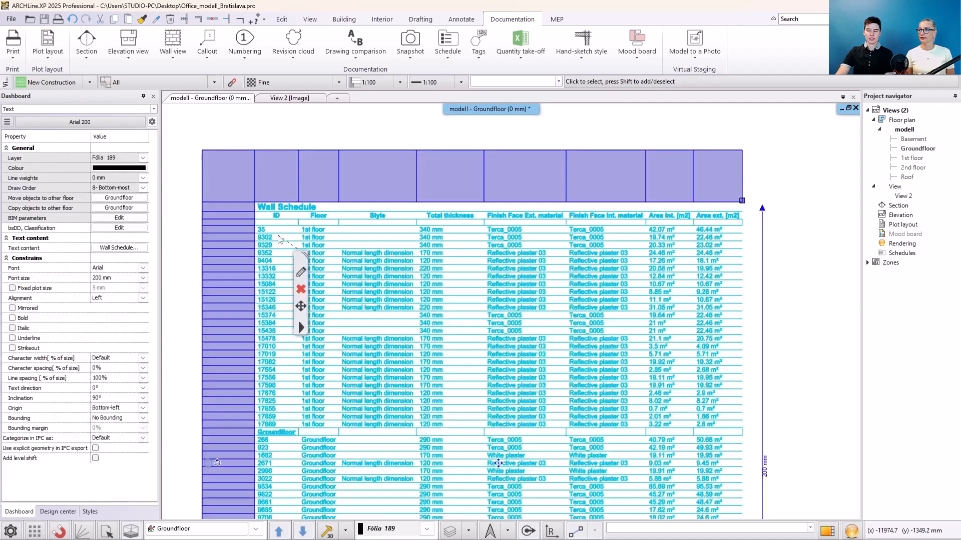
right_click(240, 211)
left_click(250, 210)
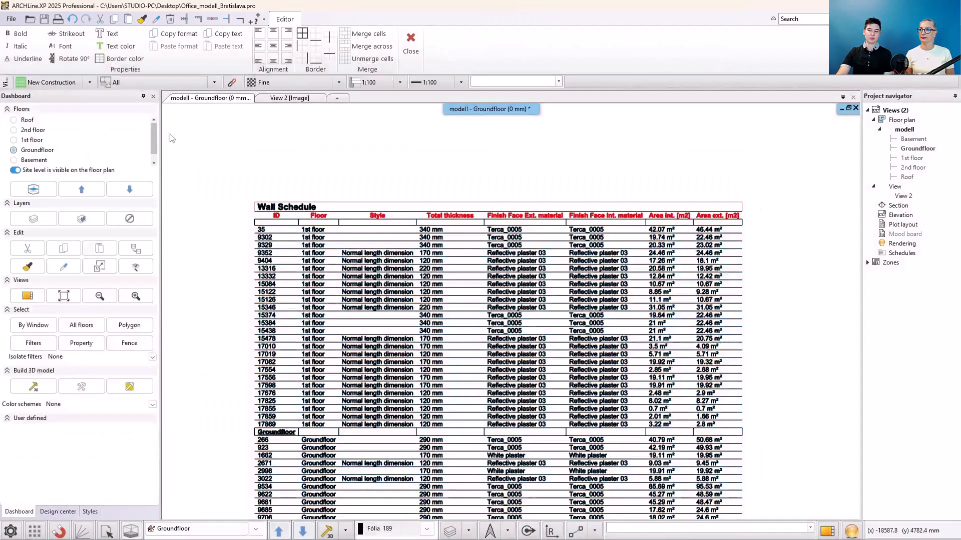
left_click(70, 58)
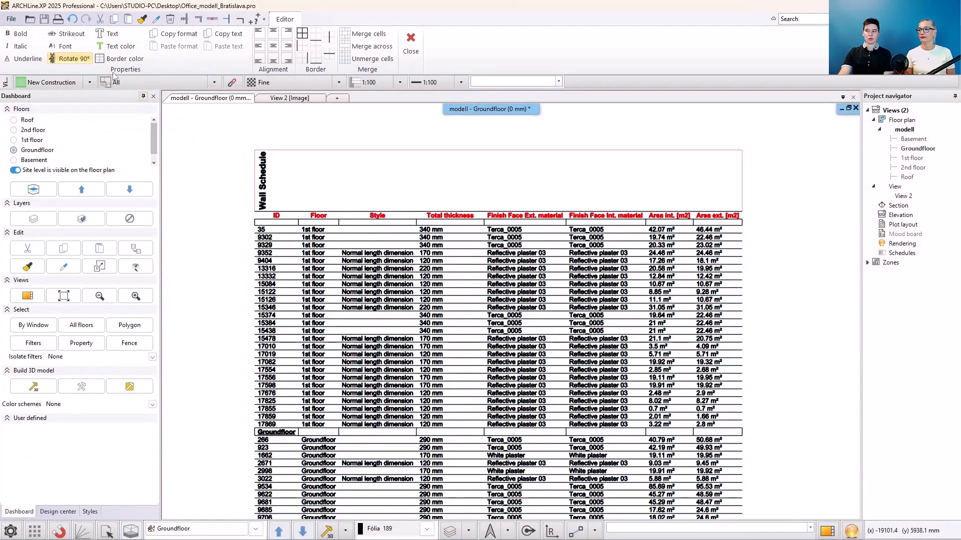
left_click(80, 60)
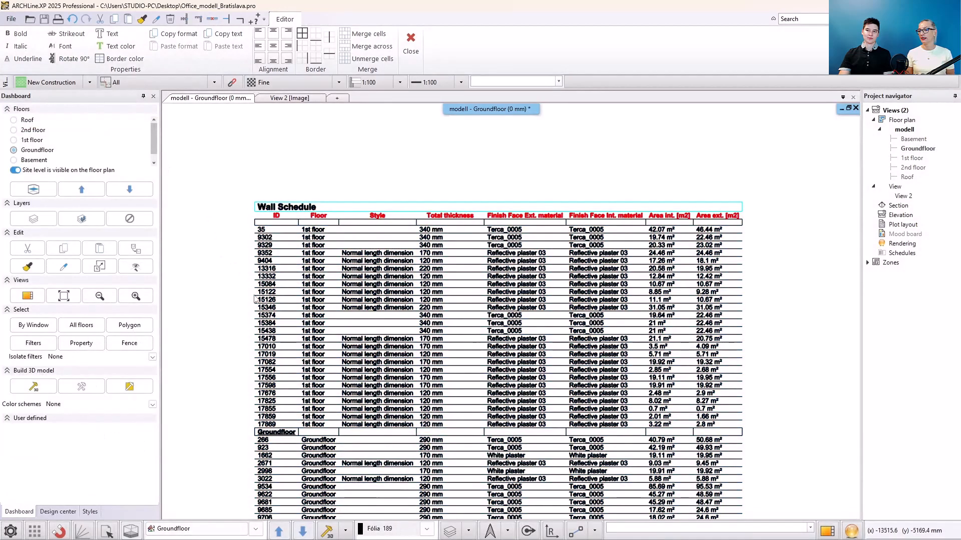
- Copy the Groundfloor heading text and paste it into the blank row above the 1st floor walls
left_click(242, 350)
scroll(296, 390, "up", 1)
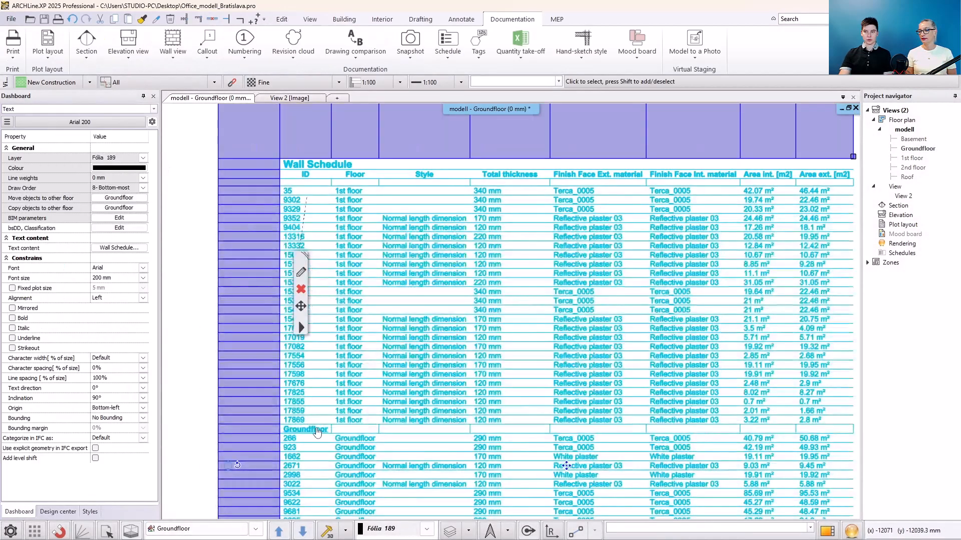
left_click(300, 272)
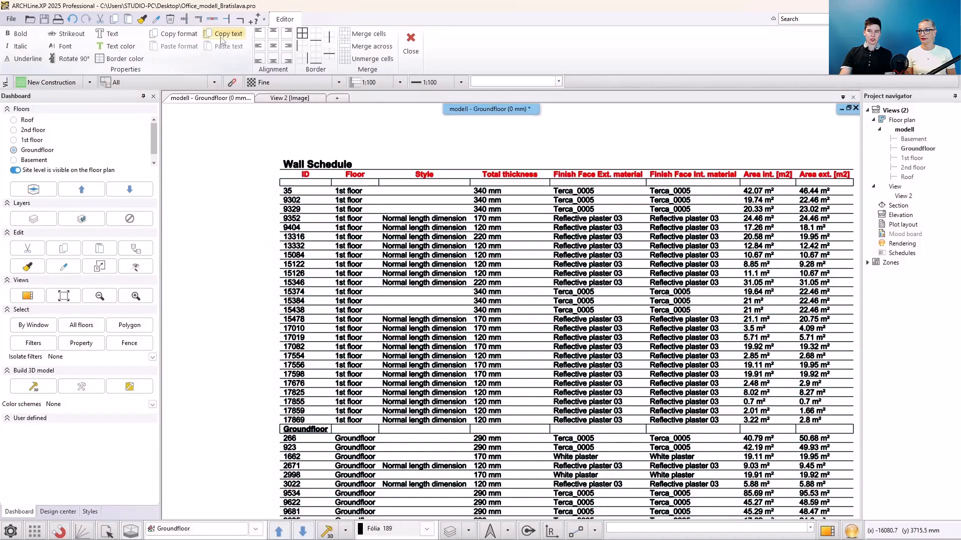
left_click(266, 243)
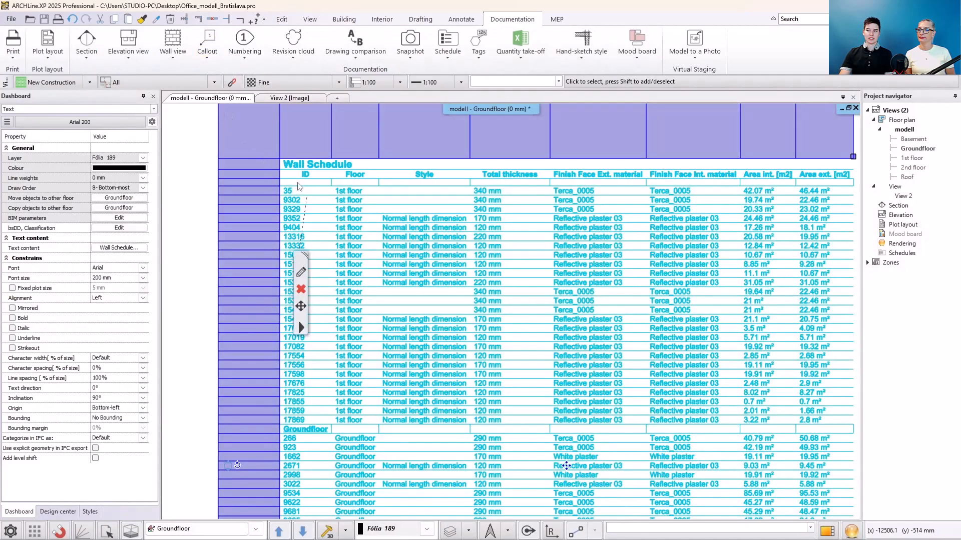
left_click(301, 272)
left_click(211, 49)
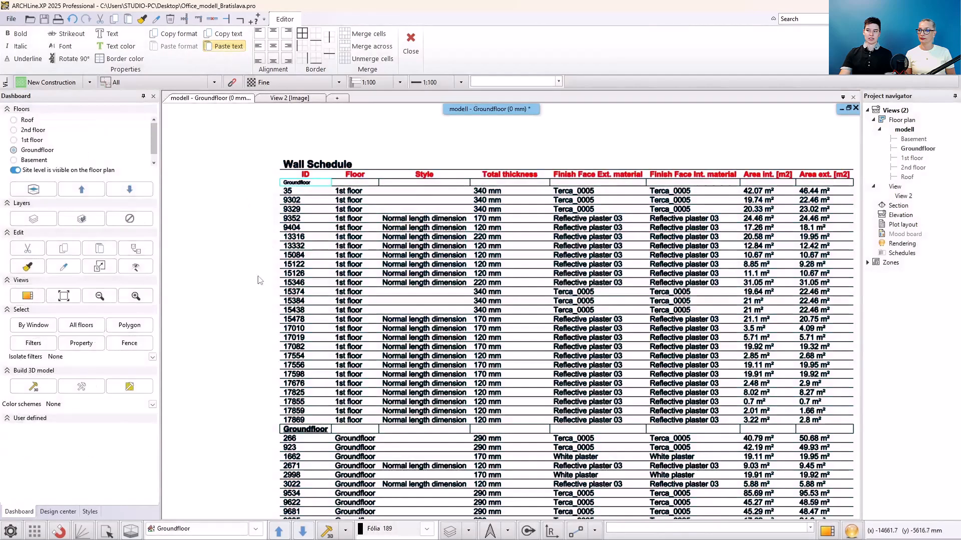
- Copy the Groundfloor heading's formatting and paste it onto the new heading cell above the 1st floor walls
left_click(292, 428)
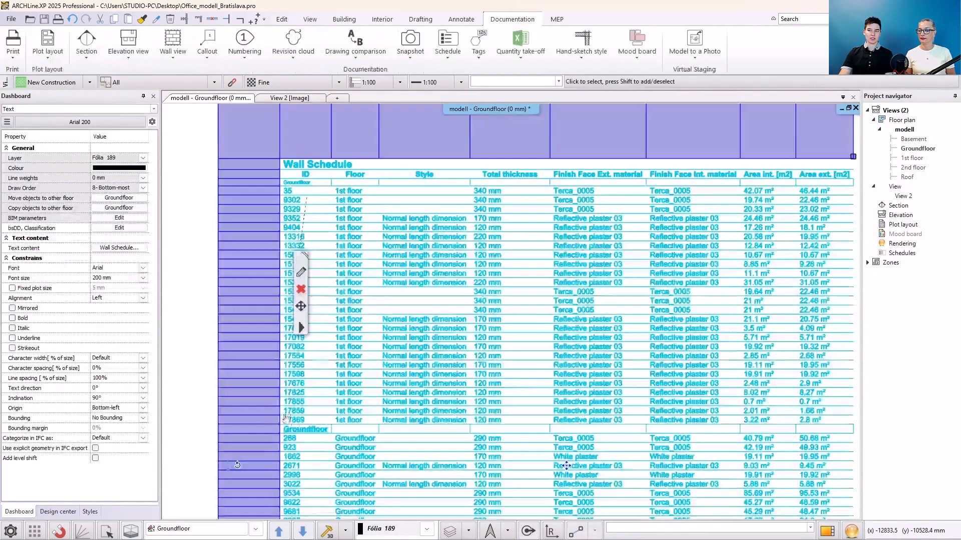
left_click(179, 34)
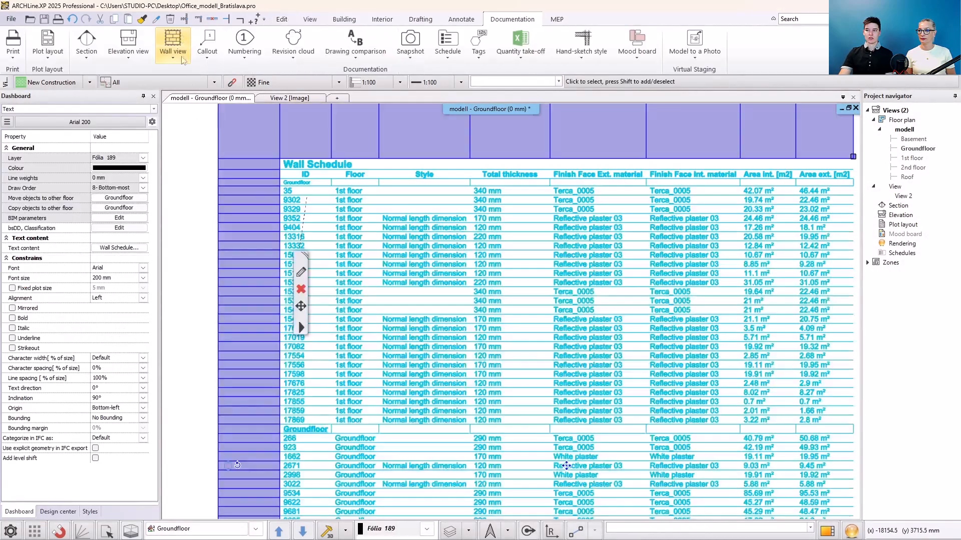
left_click(295, 183)
left_click(180, 46)
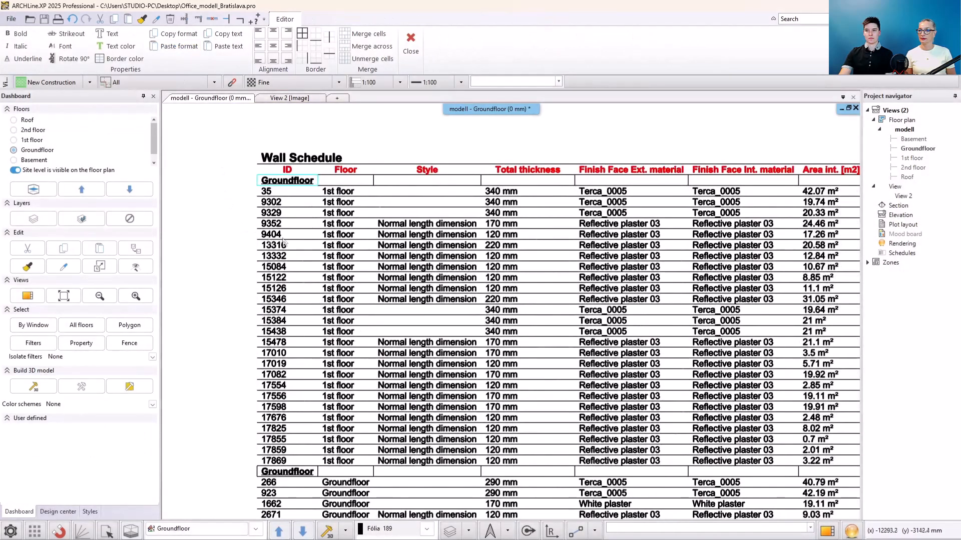
- Change the new heading cell's text to 1st floor
left_click(112, 34)
type("1st floor")
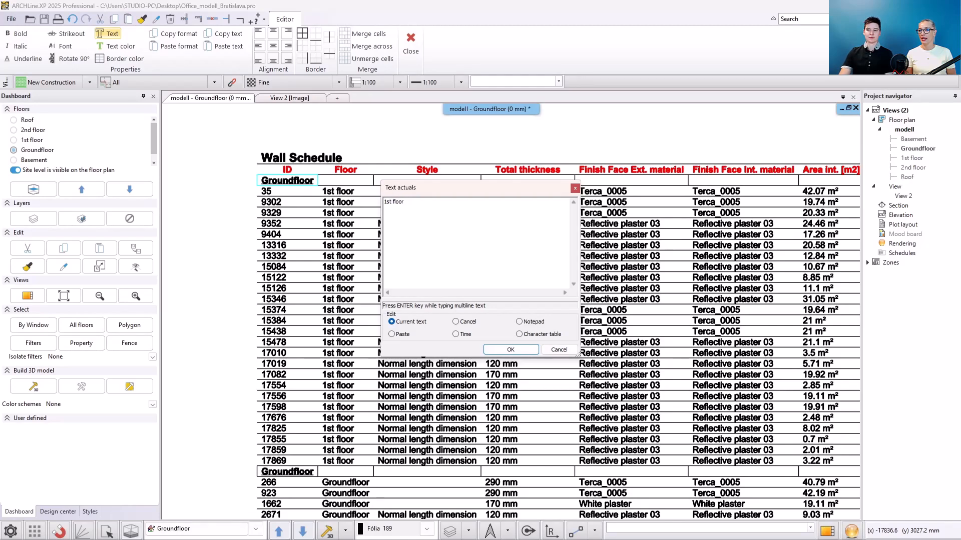
left_click(508, 349)
- Set the table's border colour to light grey (RGB 204, 204, 204)
middle_click_drag(288, 396, 245, 395)
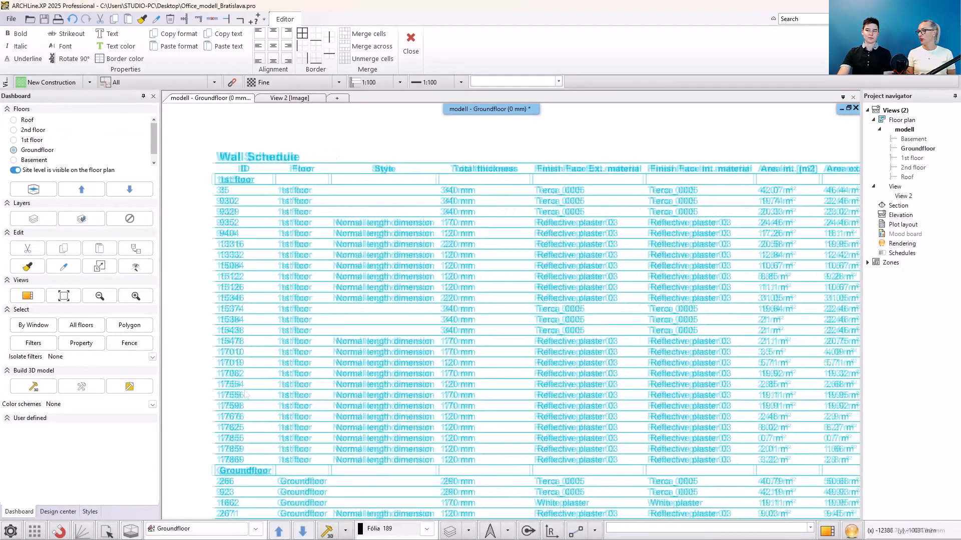
left_click(245, 395)
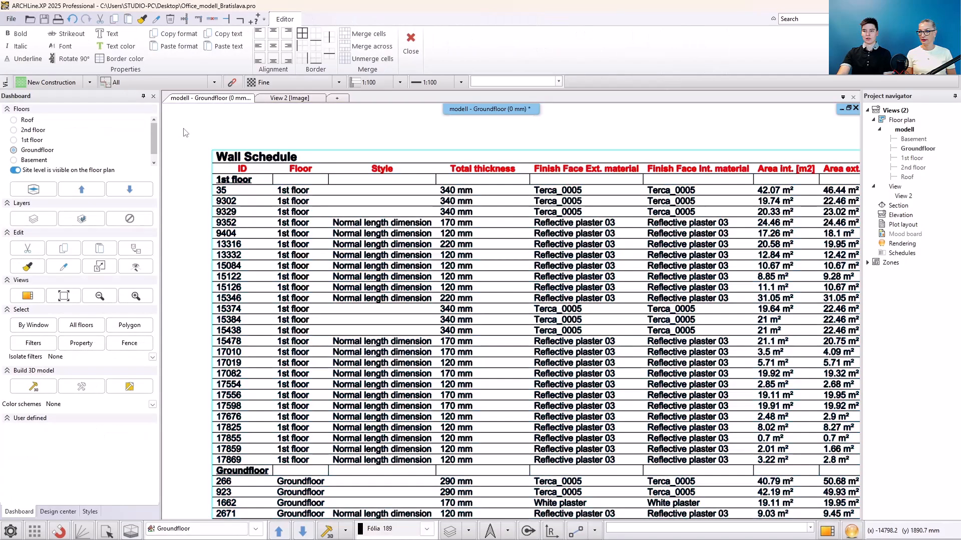
left_click(122, 58)
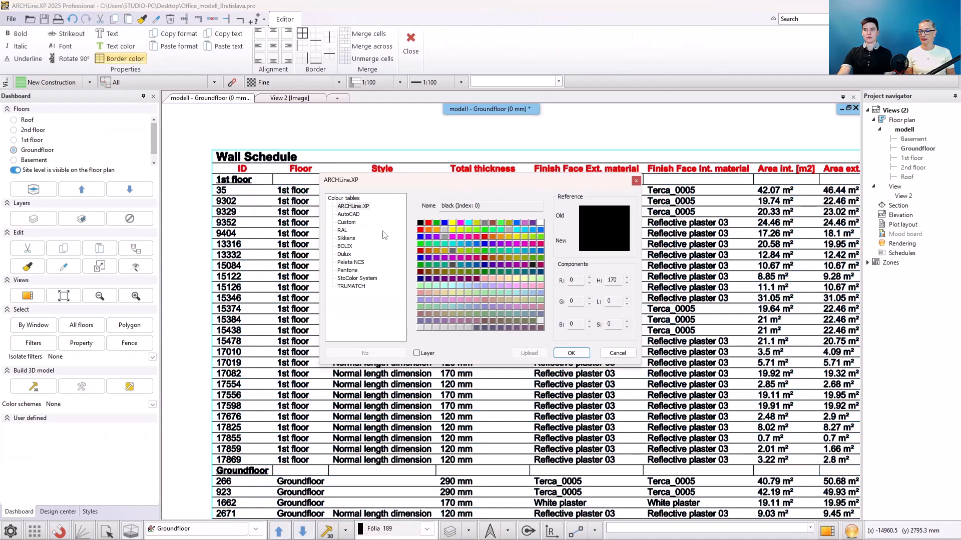
left_click(444, 230)
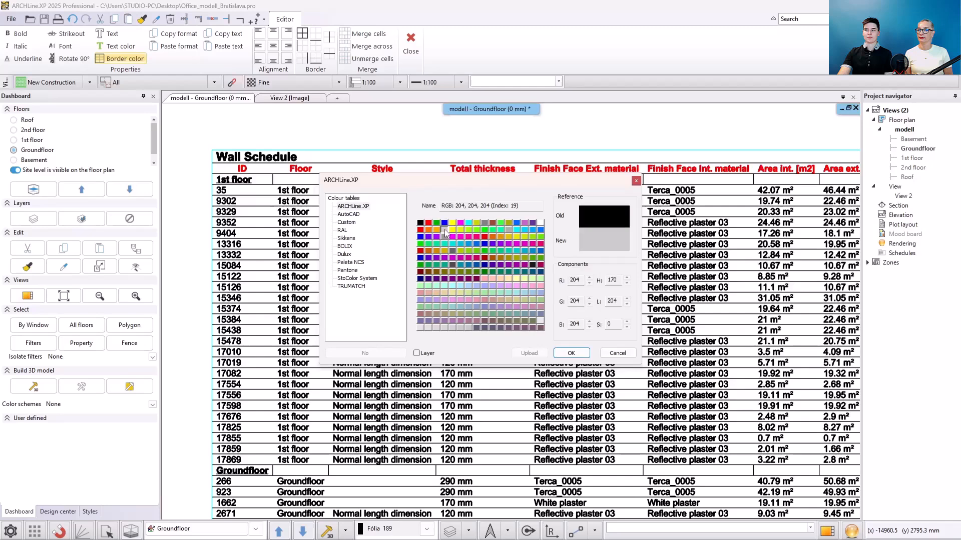
left_click(571, 353)
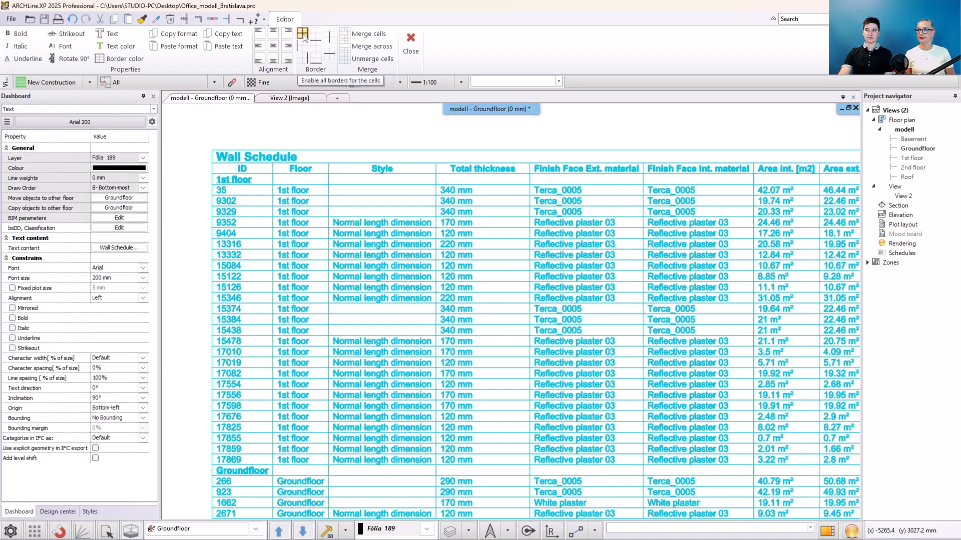
- Center-align the text in the table cells
left_click(273, 46)
key("Escape")
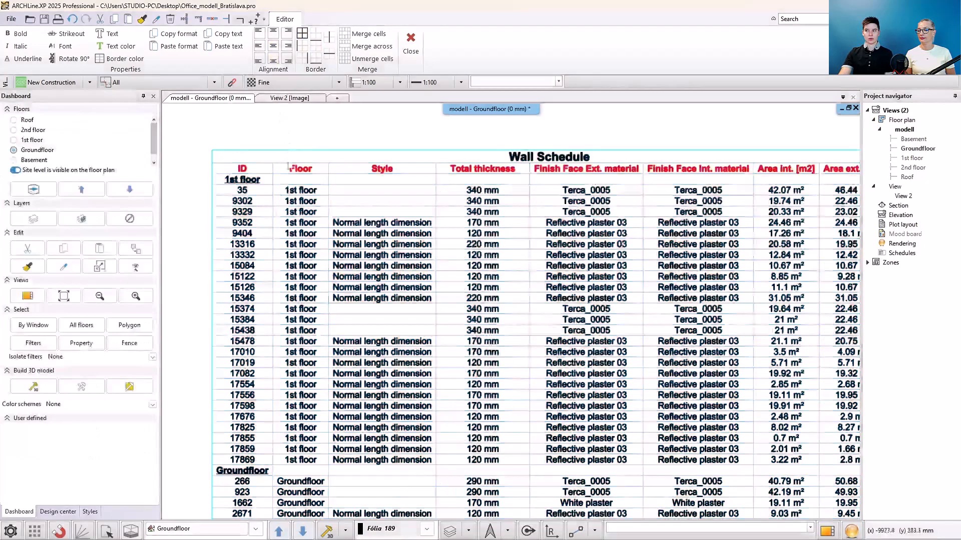
scroll(289, 228, "down", 4)
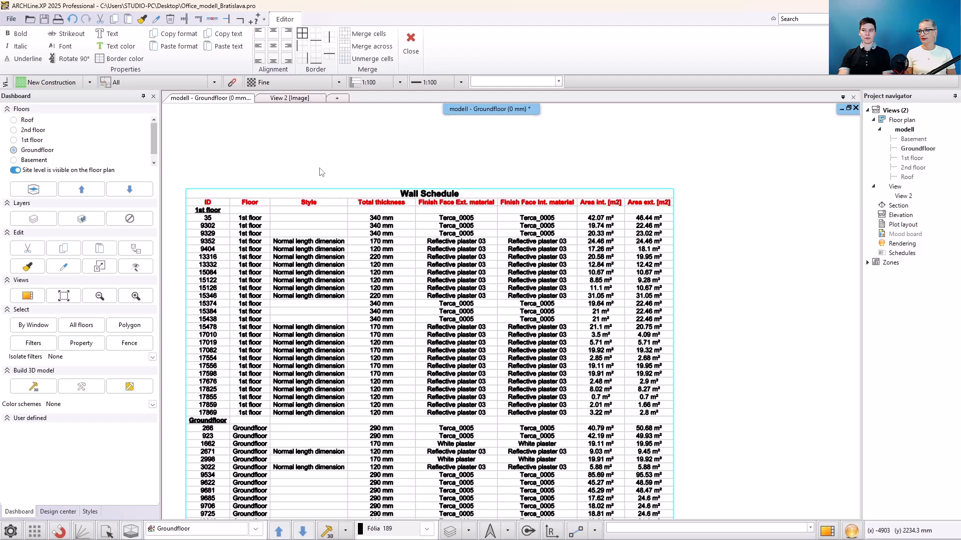
- Merge the 1st floor heading cell with the neighbouring Floor column cell
left_click(214, 215)
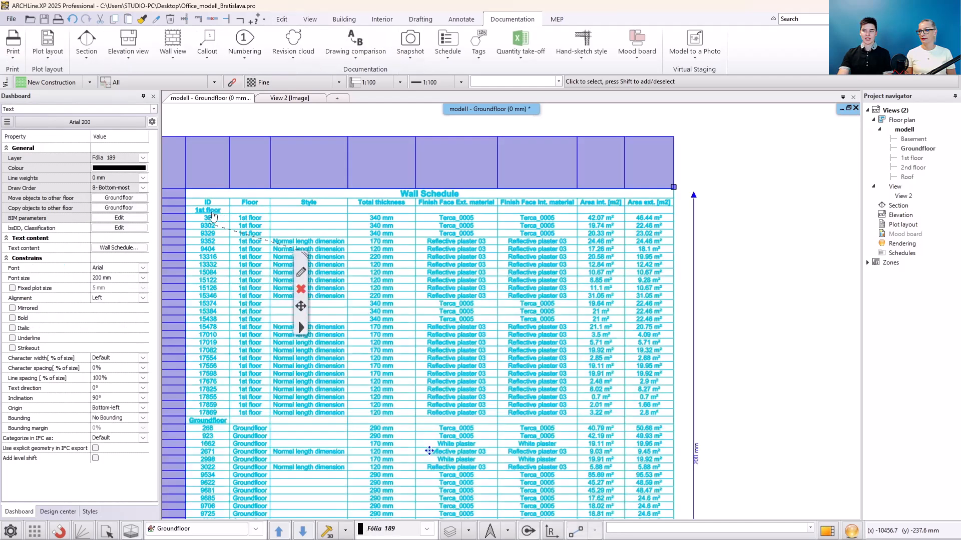
double_click(213, 215)
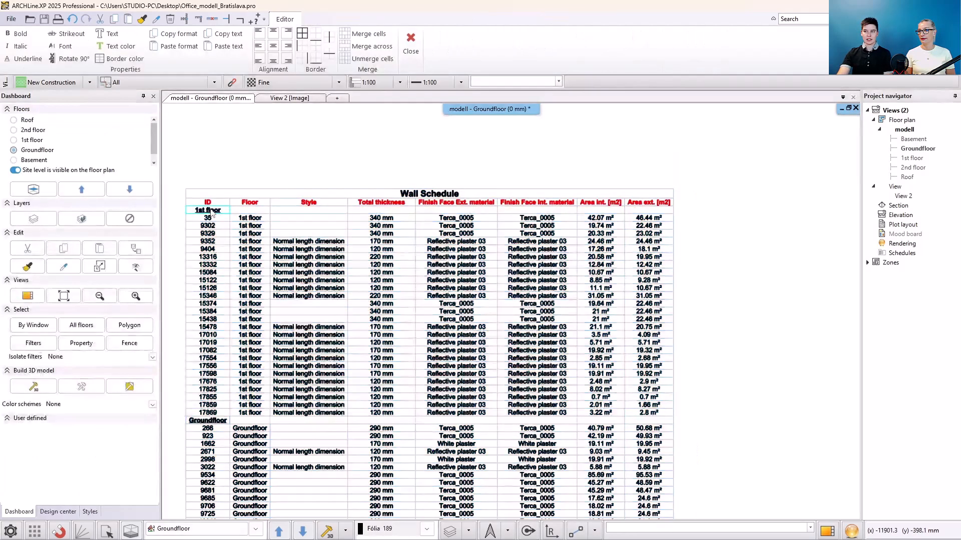
left_click(359, 36)
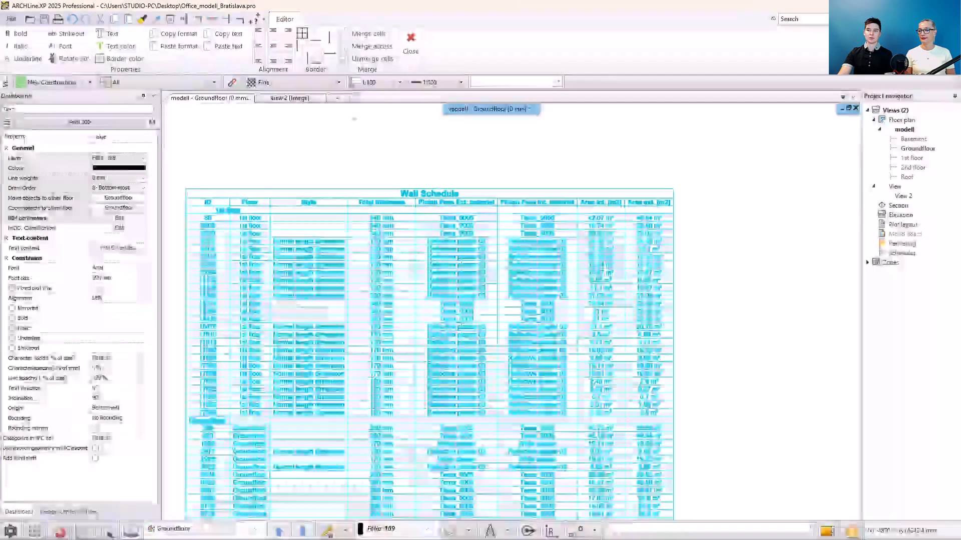
key("Escape")
left_click(377, 121)
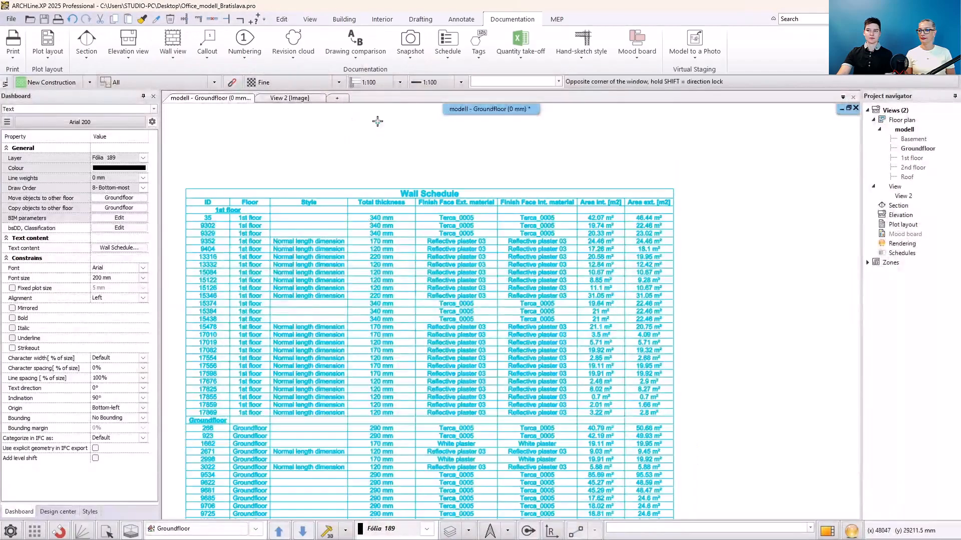
left_click(377, 121)
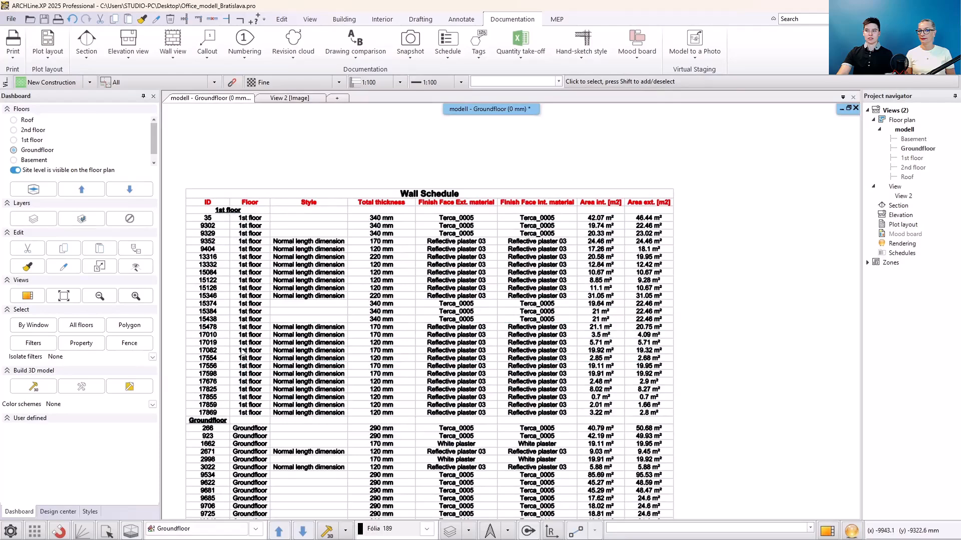
- Merge the Groundfloor heading cell across the full width of the table
left_click(223, 424)
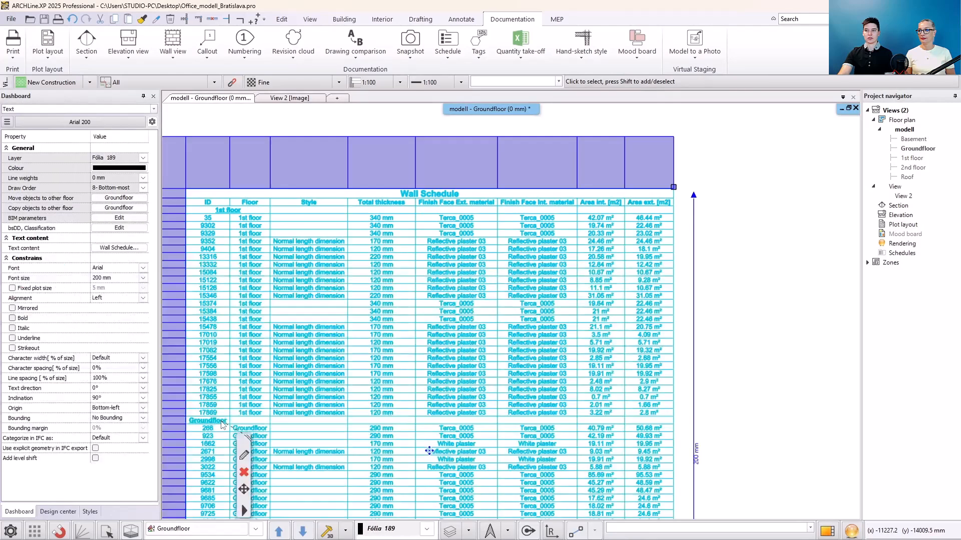
double_click(223, 424)
left_click(381, 49)
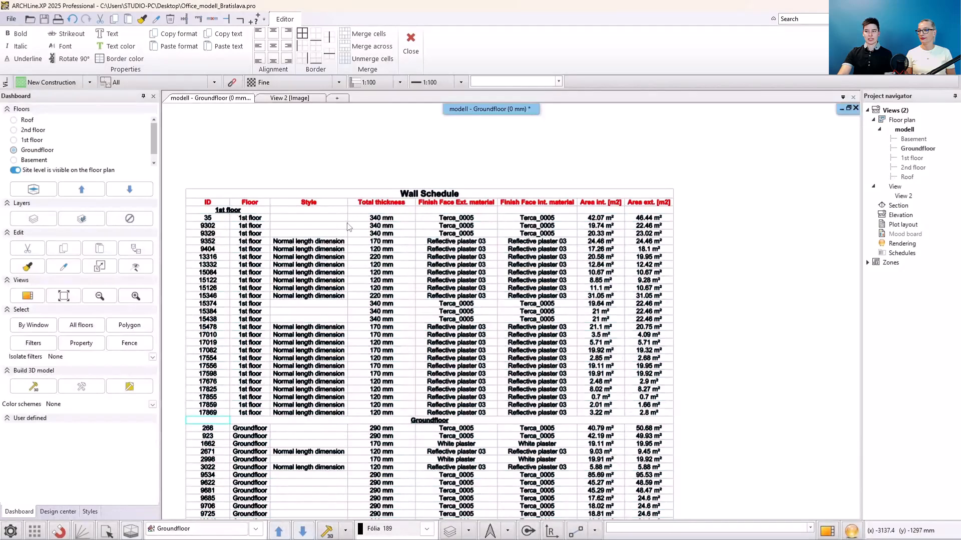
left_click(381, 128)
left_click(381, 128)
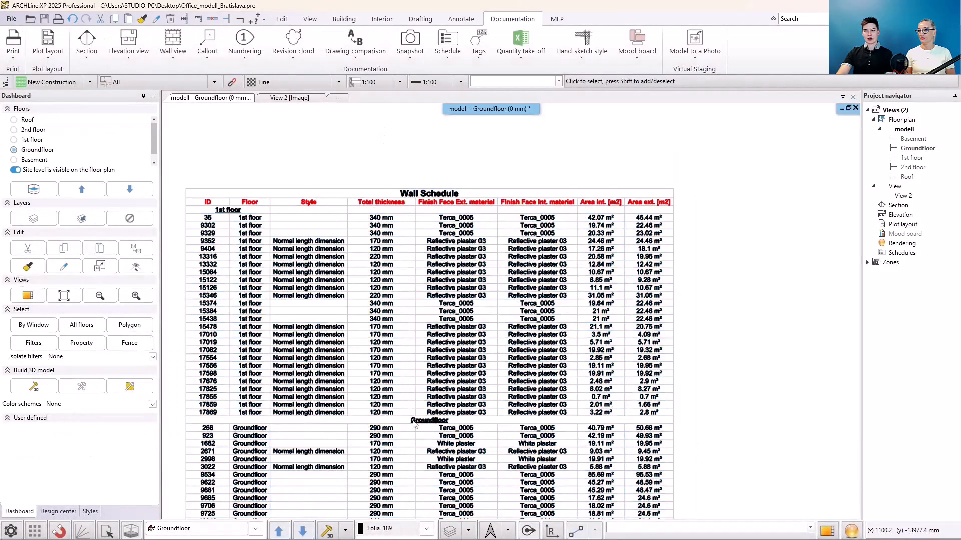
- Merge the 1st floor heading cell across the full table width and left-align its text
double_click(244, 214)
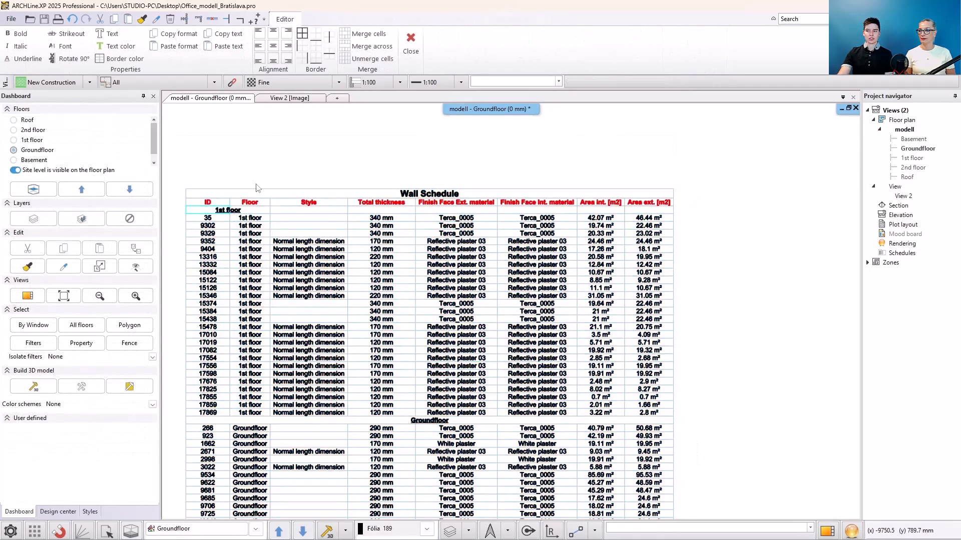
left_click(371, 46)
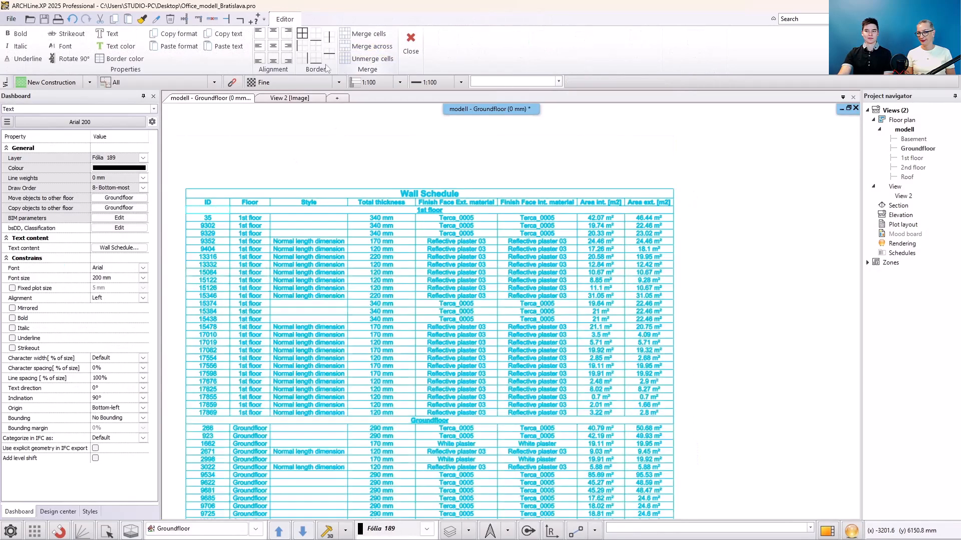
left_click(258, 46)
key("Escape")
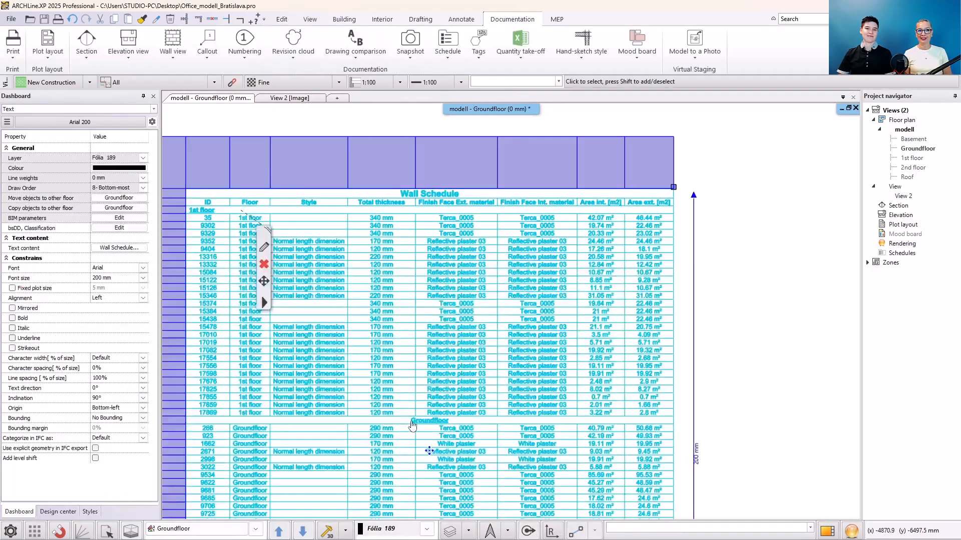
- Left-align the text of the merged Groundfloor heading row
double_click(412, 425)
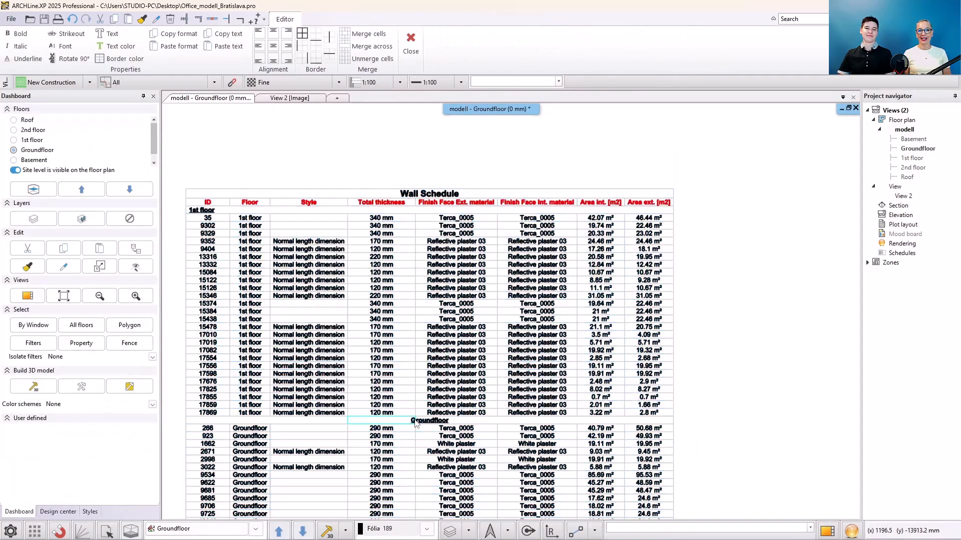
left_click(259, 46)
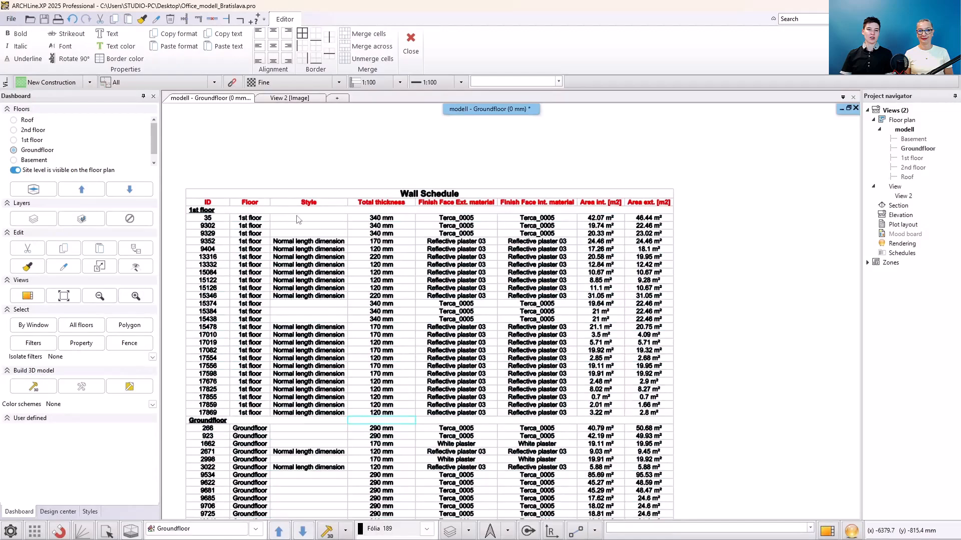
key("Escape")
key("Escape")
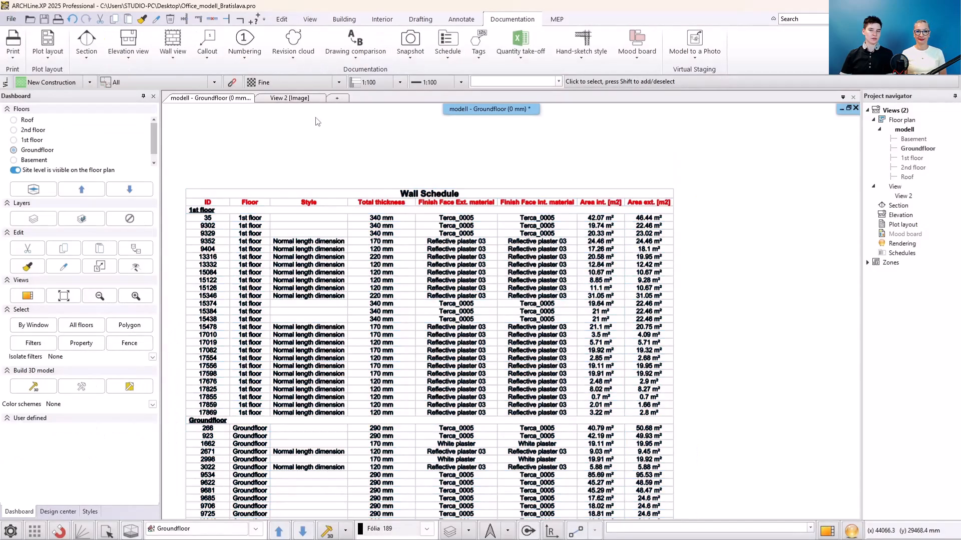